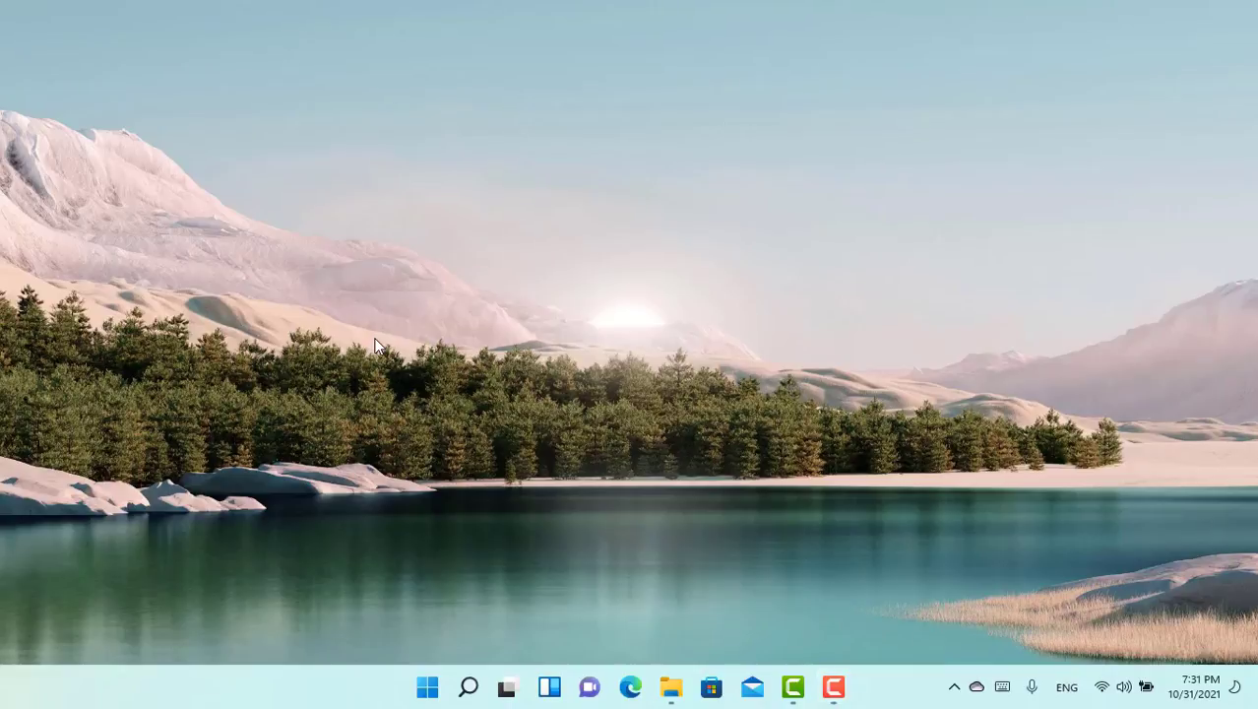
Examine the options in the desktop's context menu
right_click(376, 345)
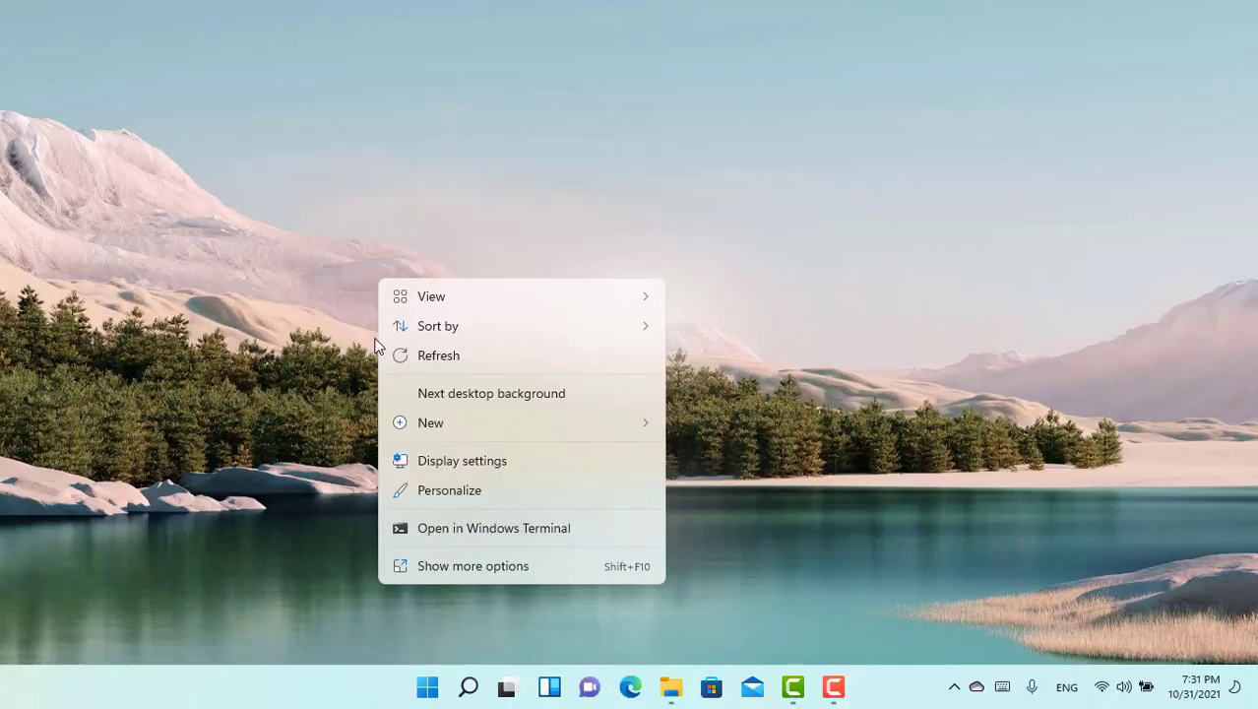
click(322, 270)
right_click(322, 270)
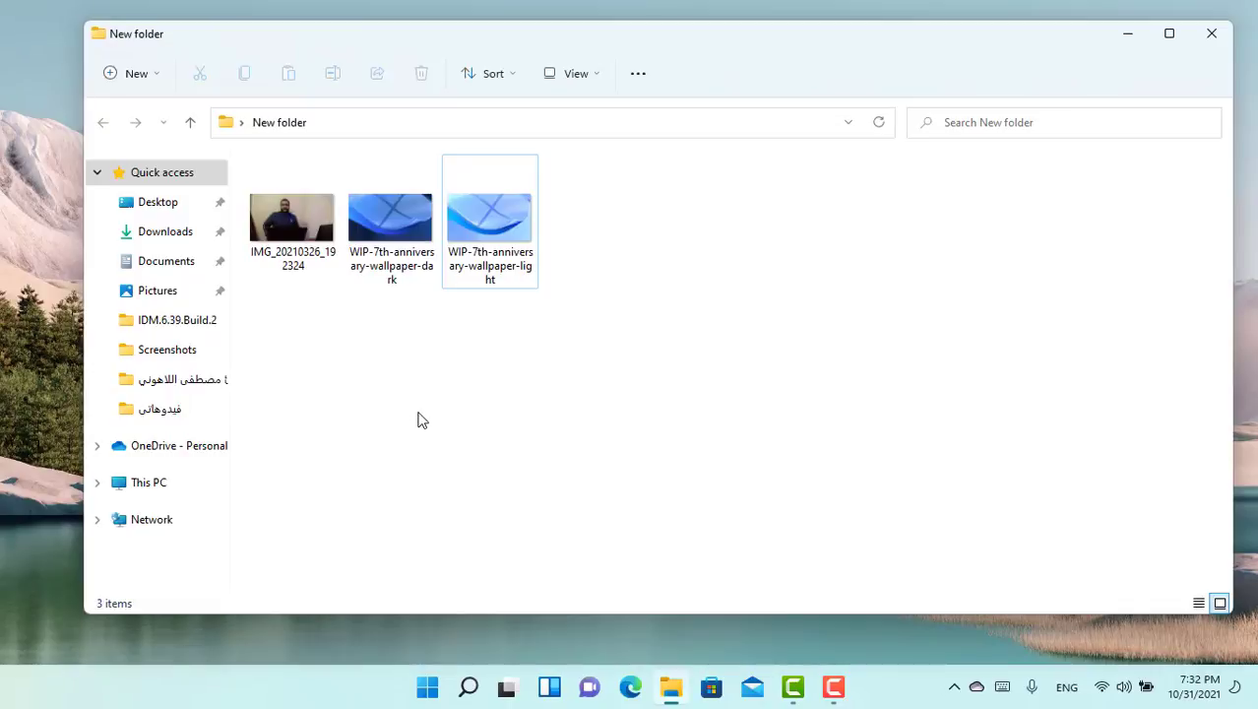
Compare the short and full context menus of the WIP-7th-anniversary-wallpaper-light image
click(504, 259)
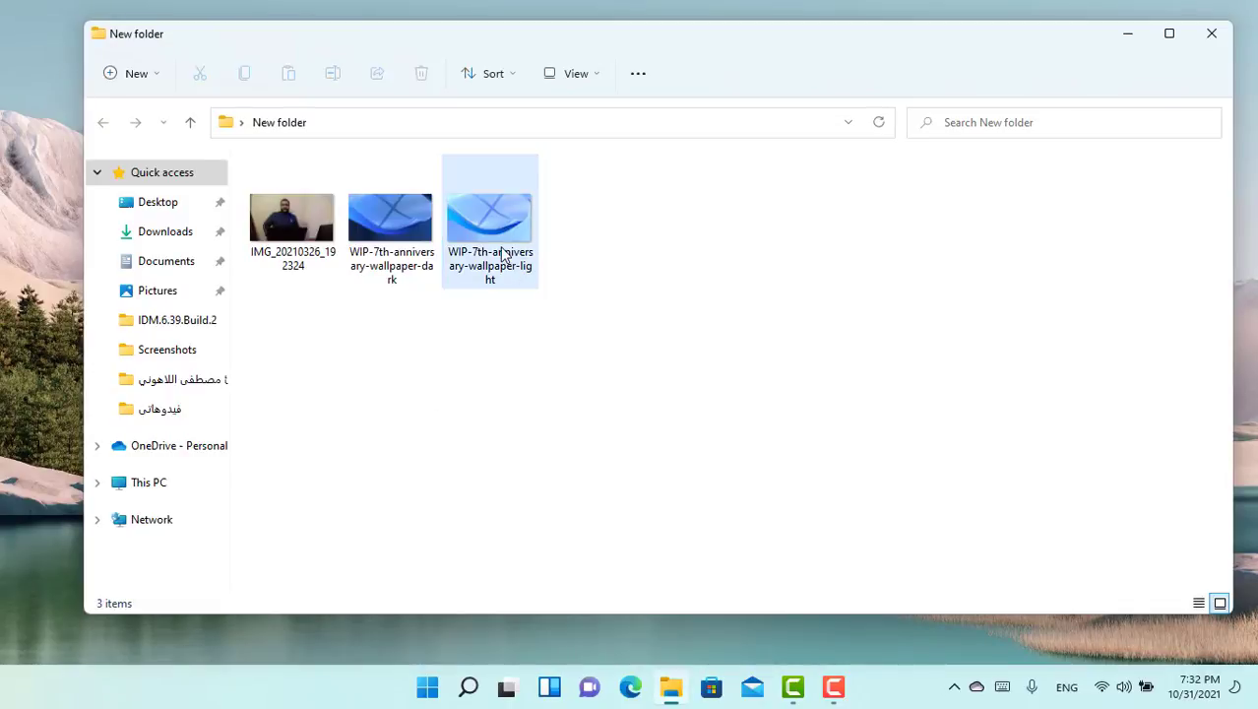
right_click(502, 254)
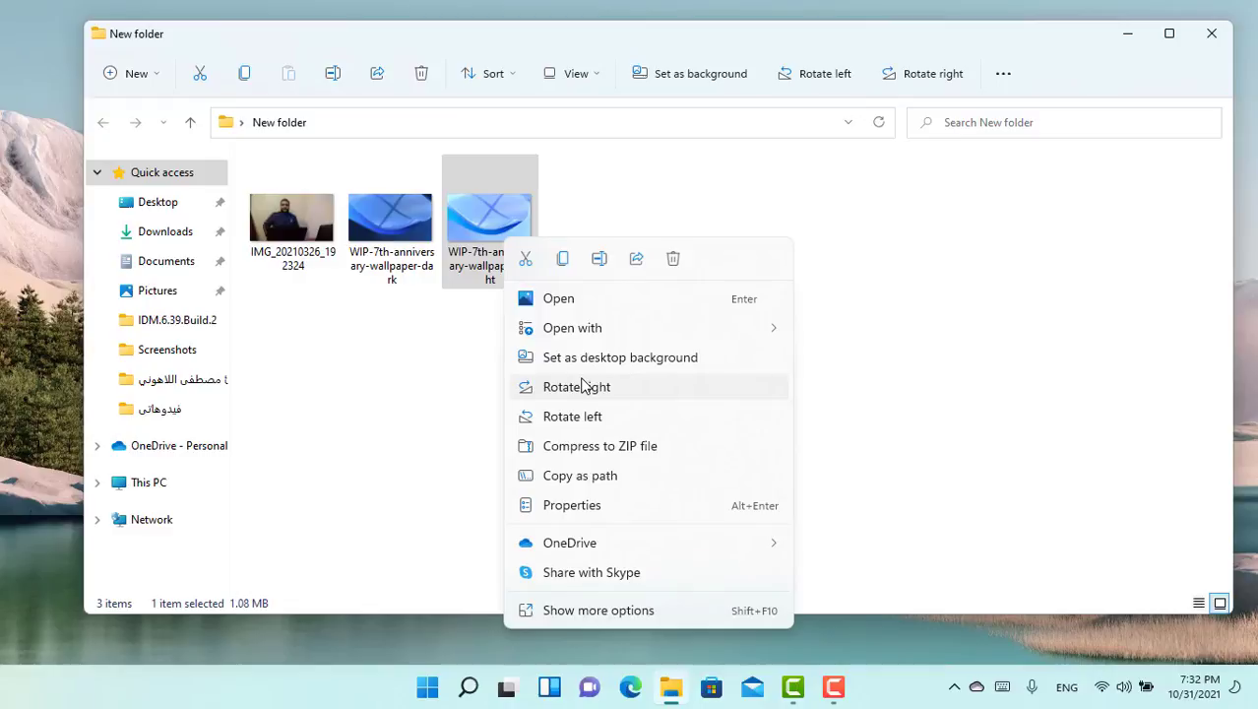
click(575, 618)
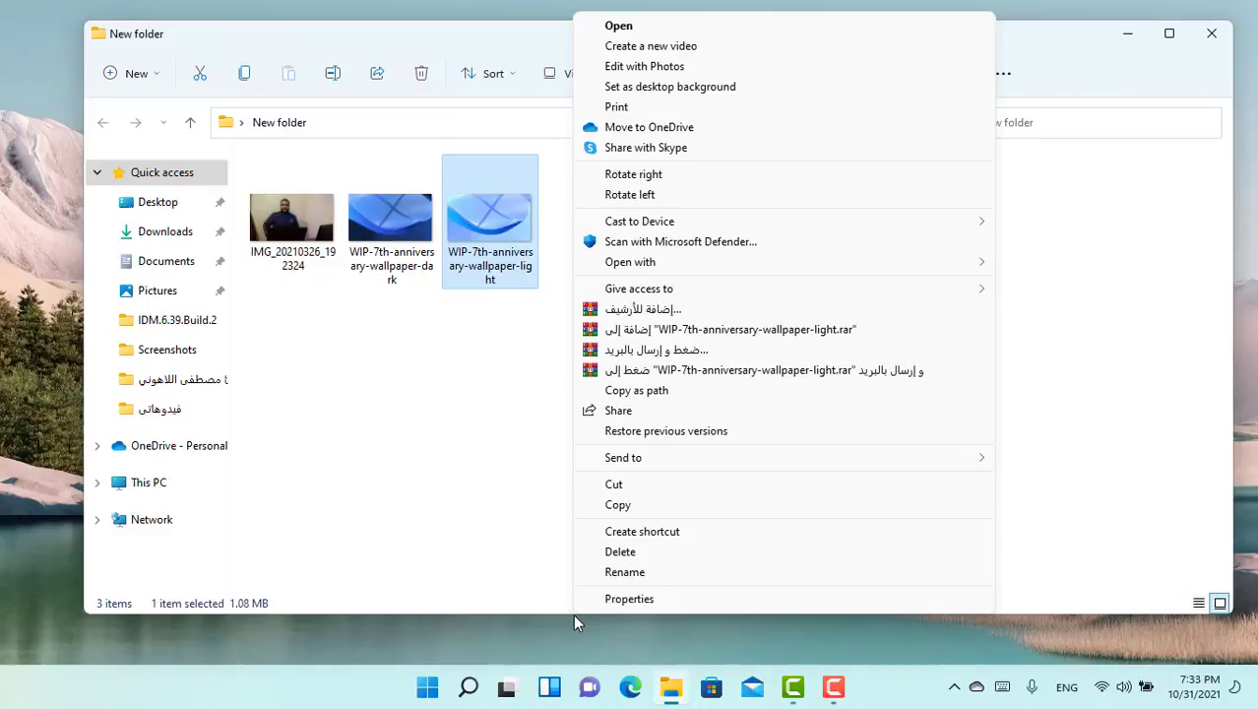
click(485, 205)
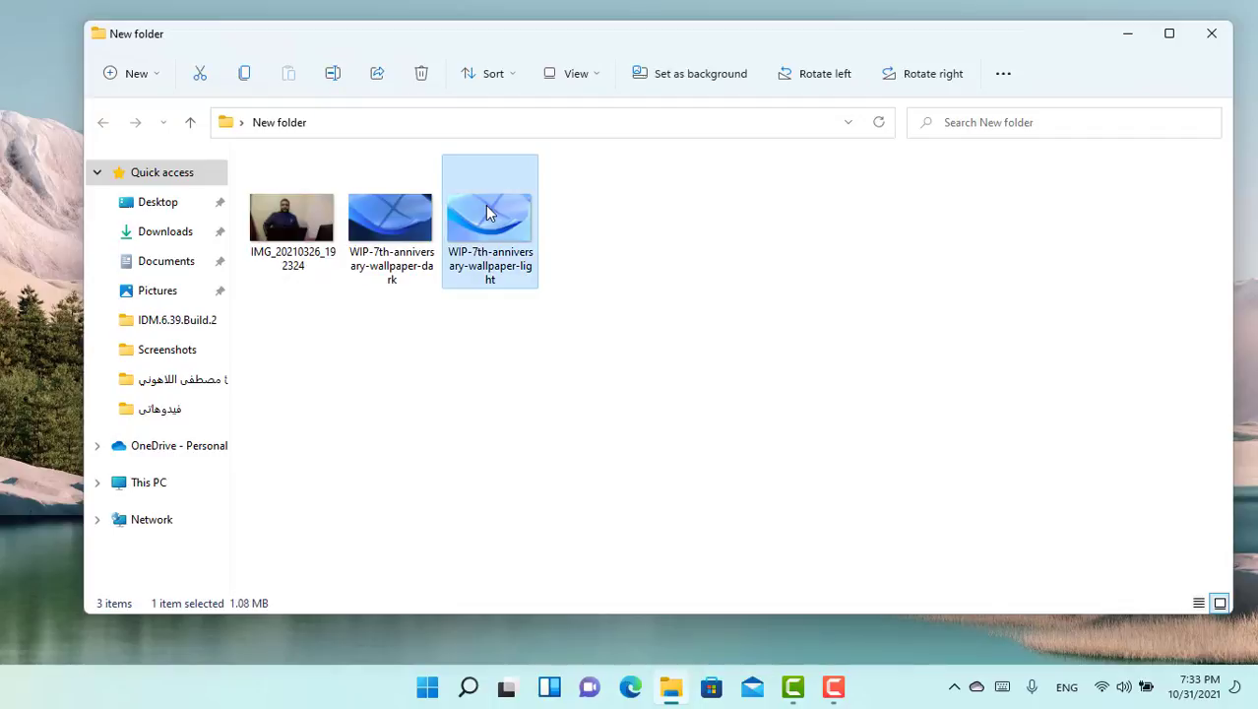
shift+right_click(485, 205)
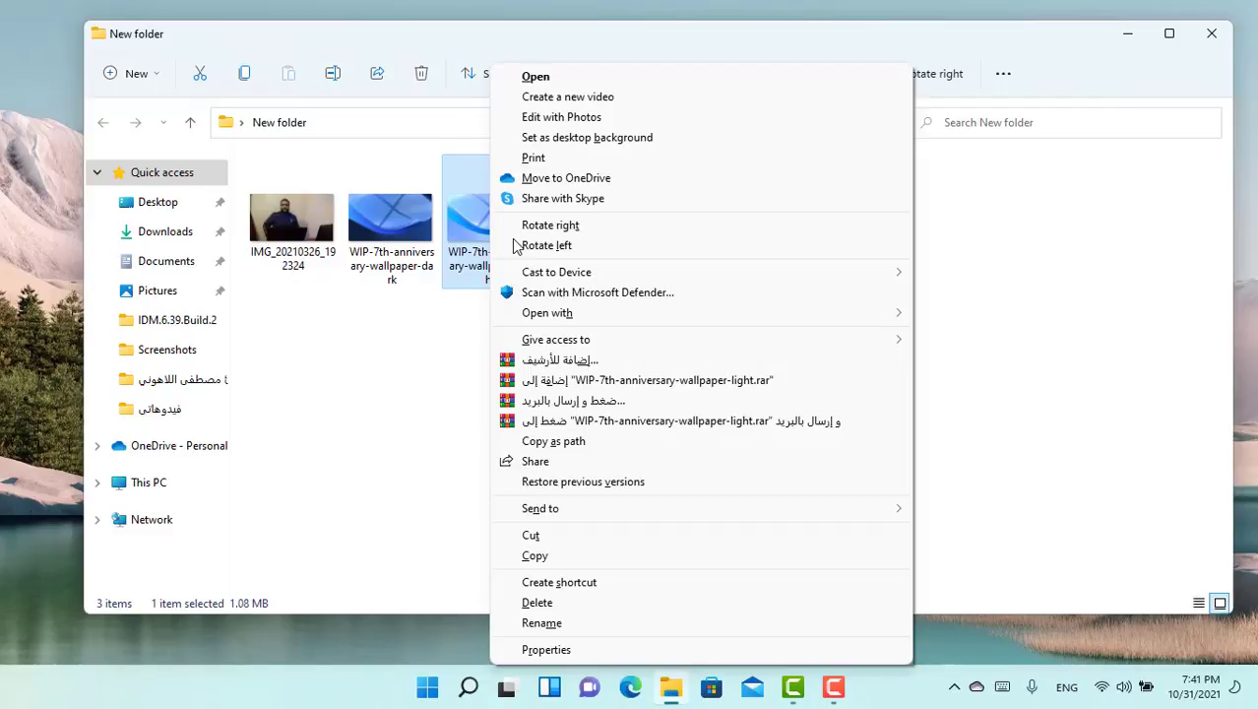
click(484, 237)
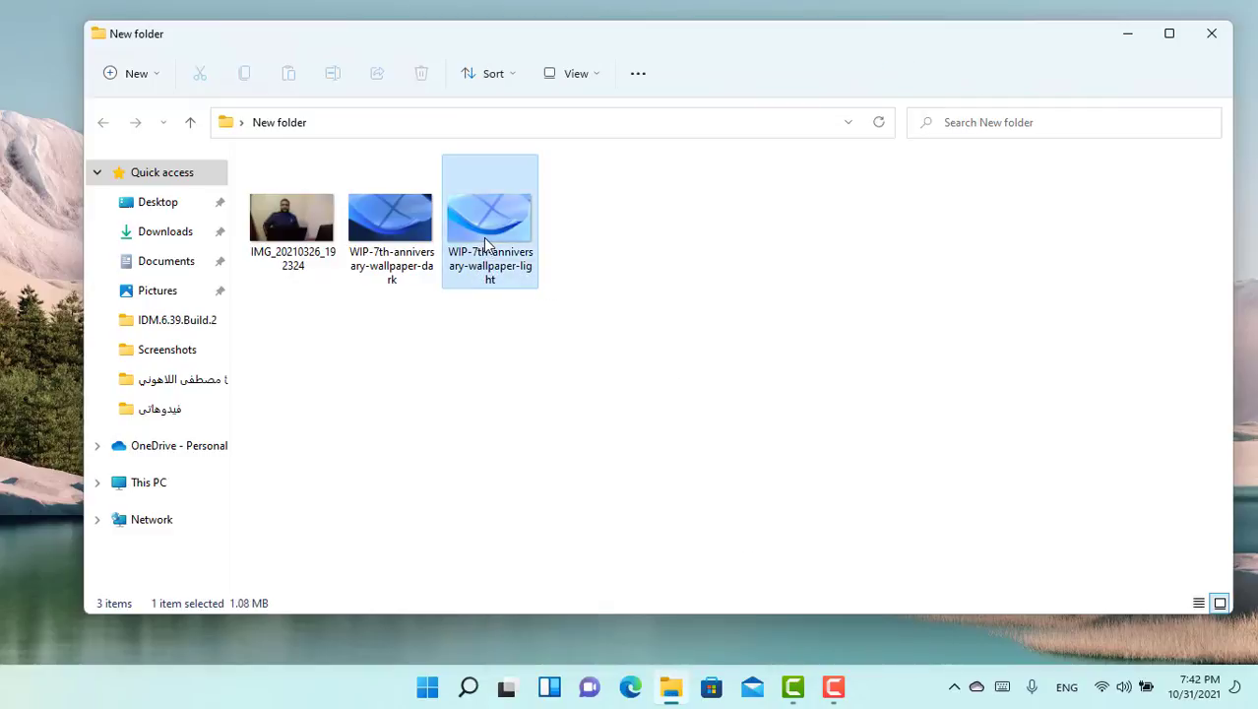
right_click(484, 237)
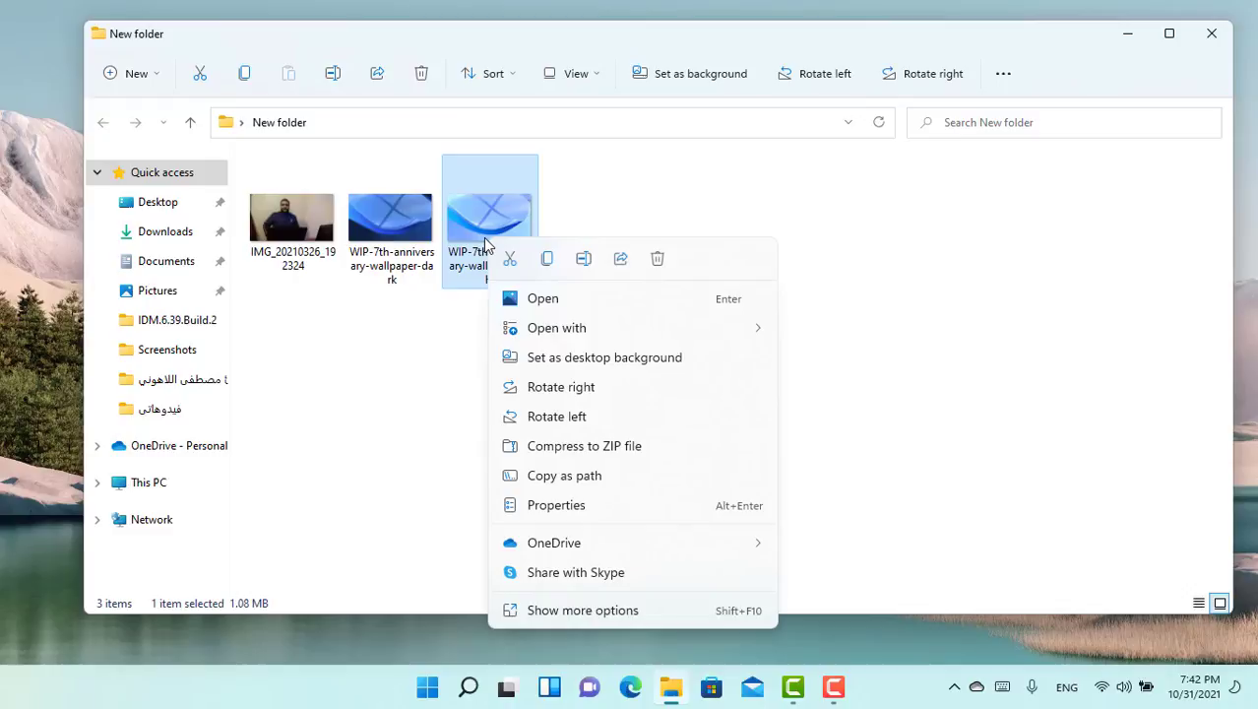
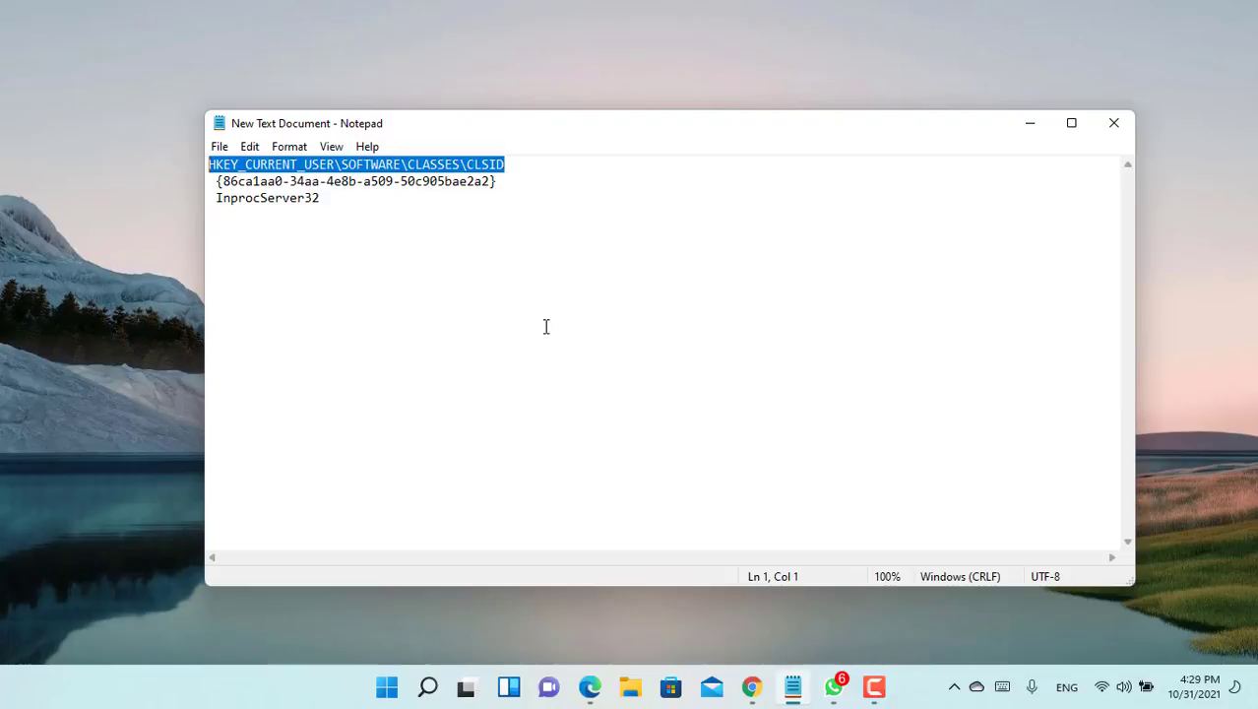
Copy the path HKEY_CURRENT_USER\SOFTWARE\CLASSES\CLSID from the Notepad document and run Registry Editor as administrator
right_click(340, 164)
click(420, 228)
click(427, 686)
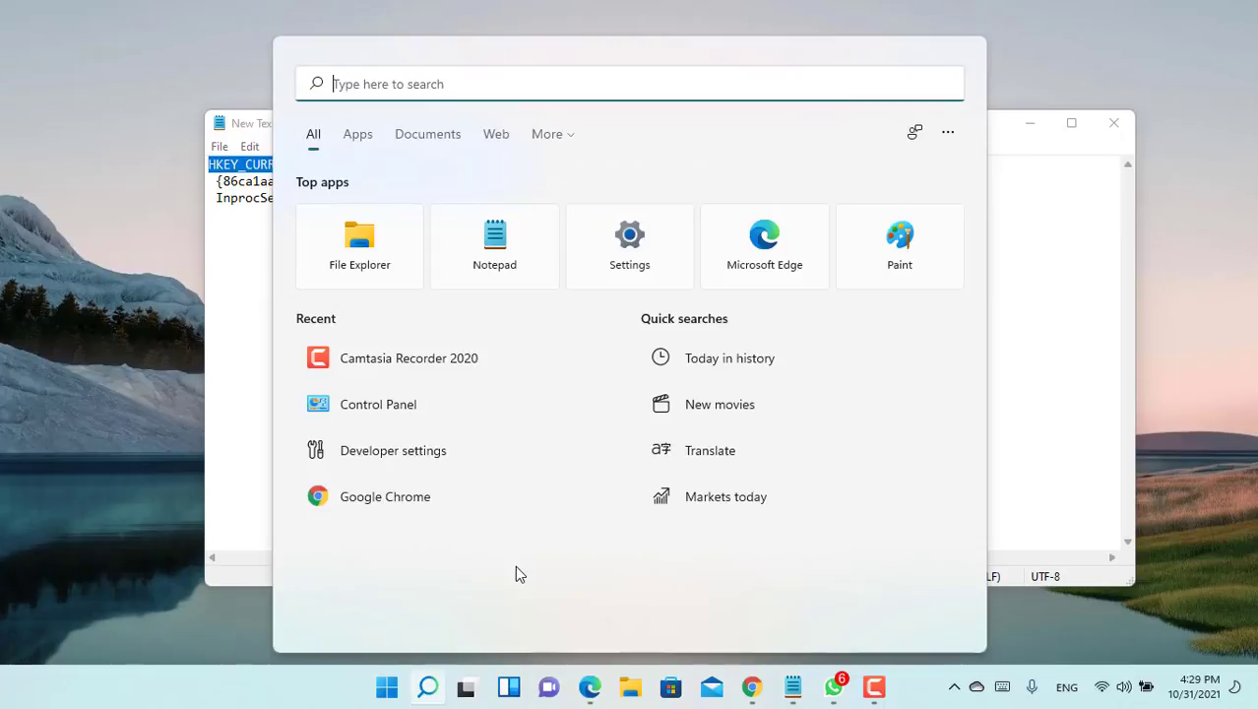
text(reg)
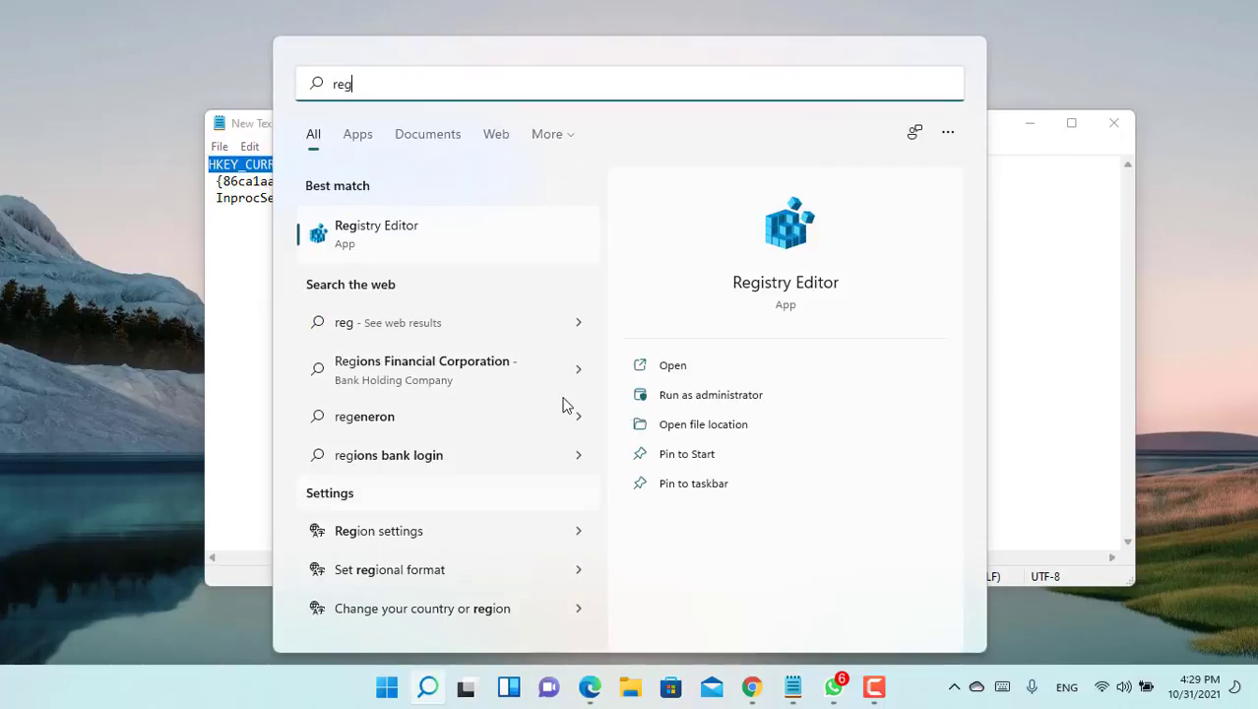
right_click(421, 244)
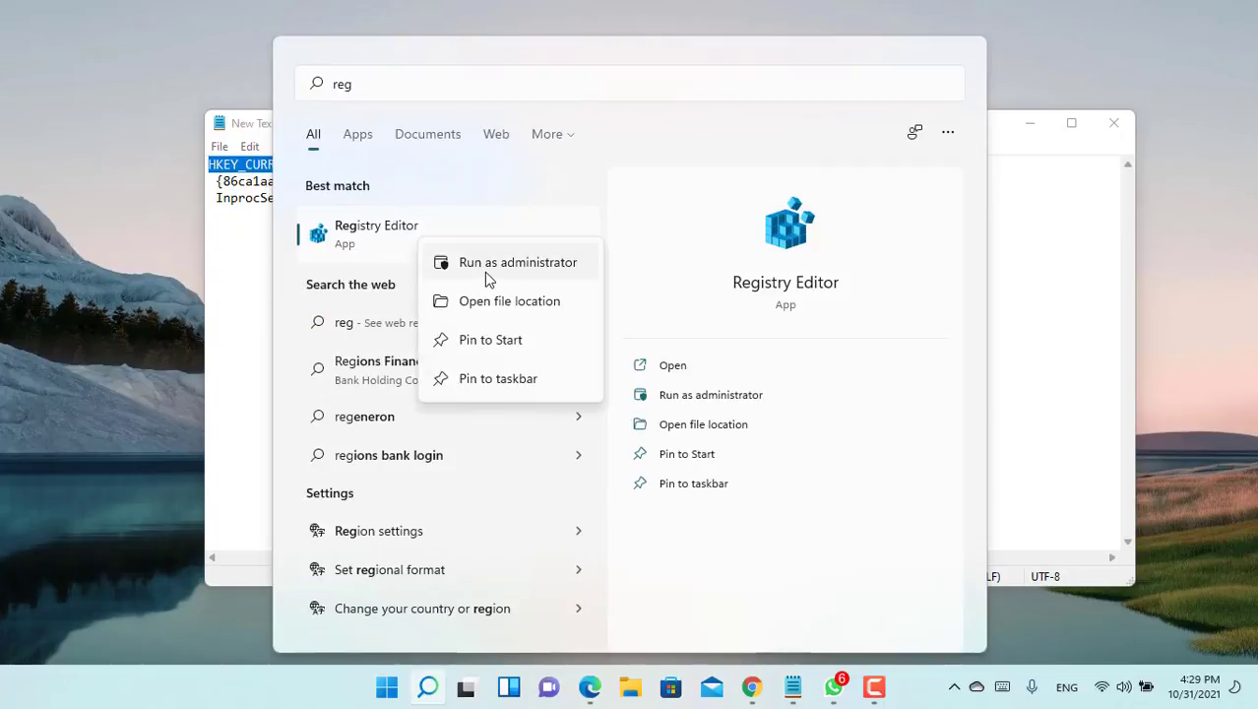
click(485, 264)
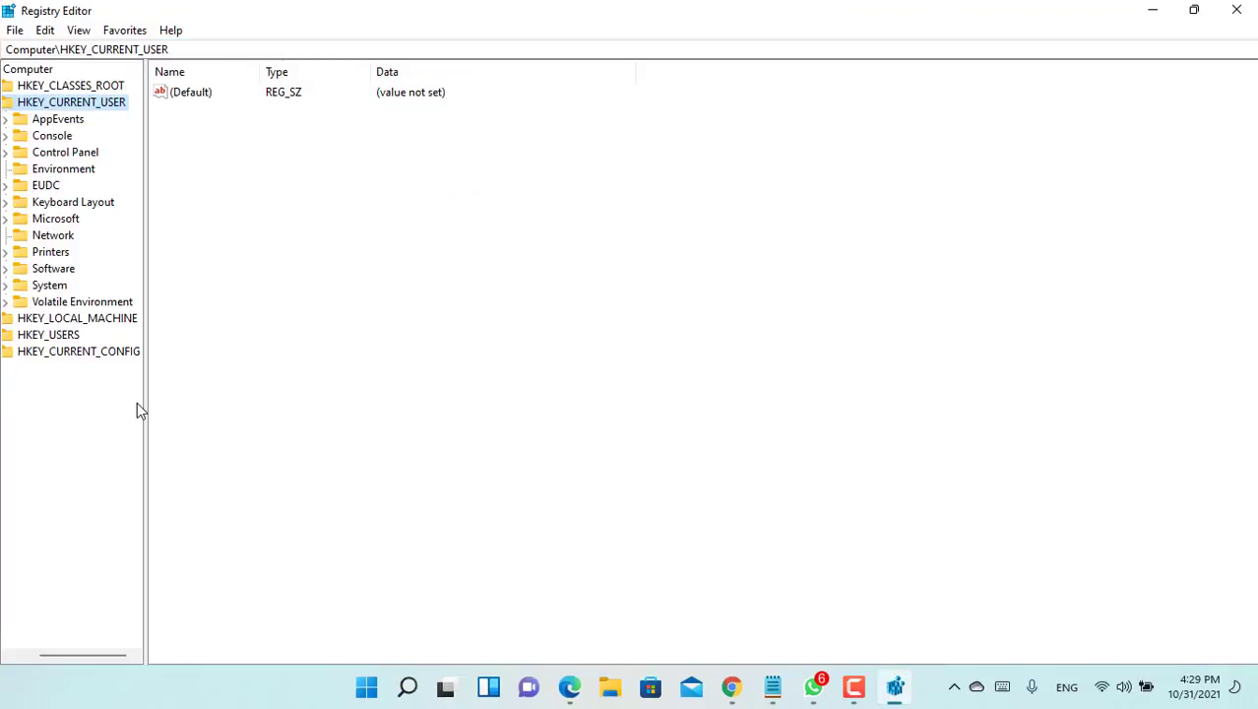
Widen the key tree and go to the copied path HKEY_CURRENT_USER\SOFTWARE\CLASSES\CLSID
drag(143, 402, 355, 419)
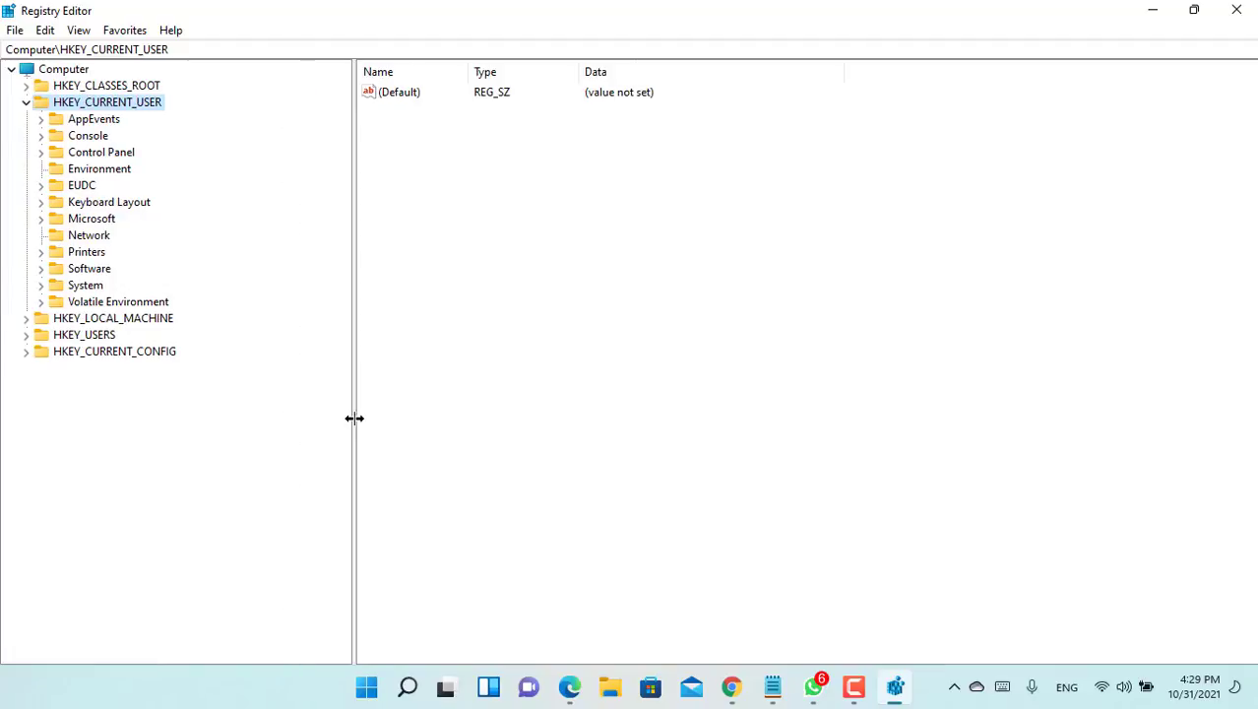
click(26, 102)
click(175, 50)
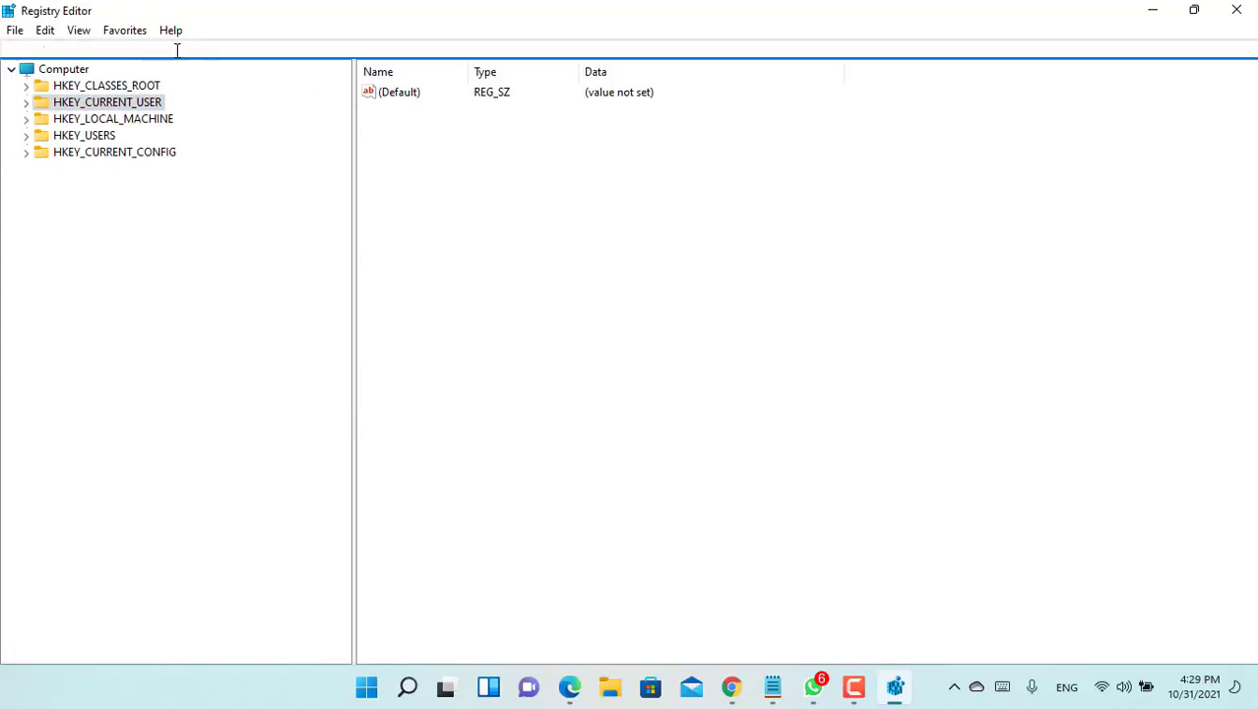
drag(176, 50, 2, 49)
drag(177, 48, 2, 49)
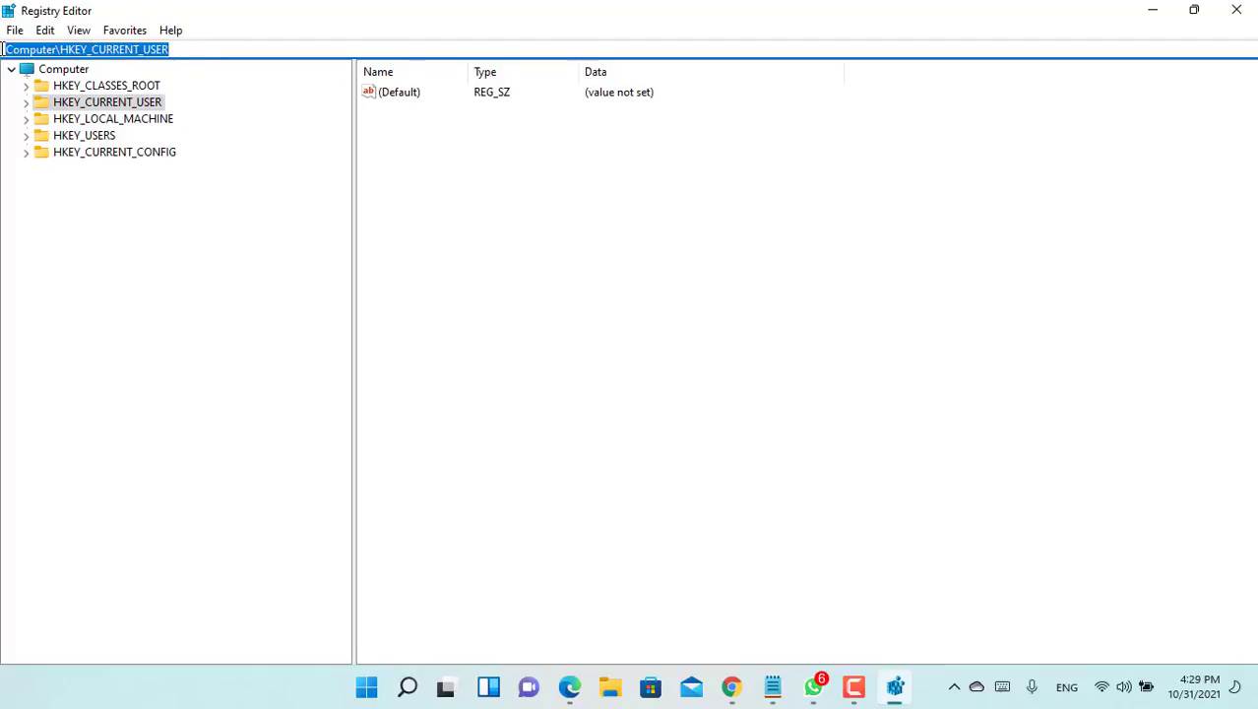
key(BackSpace)
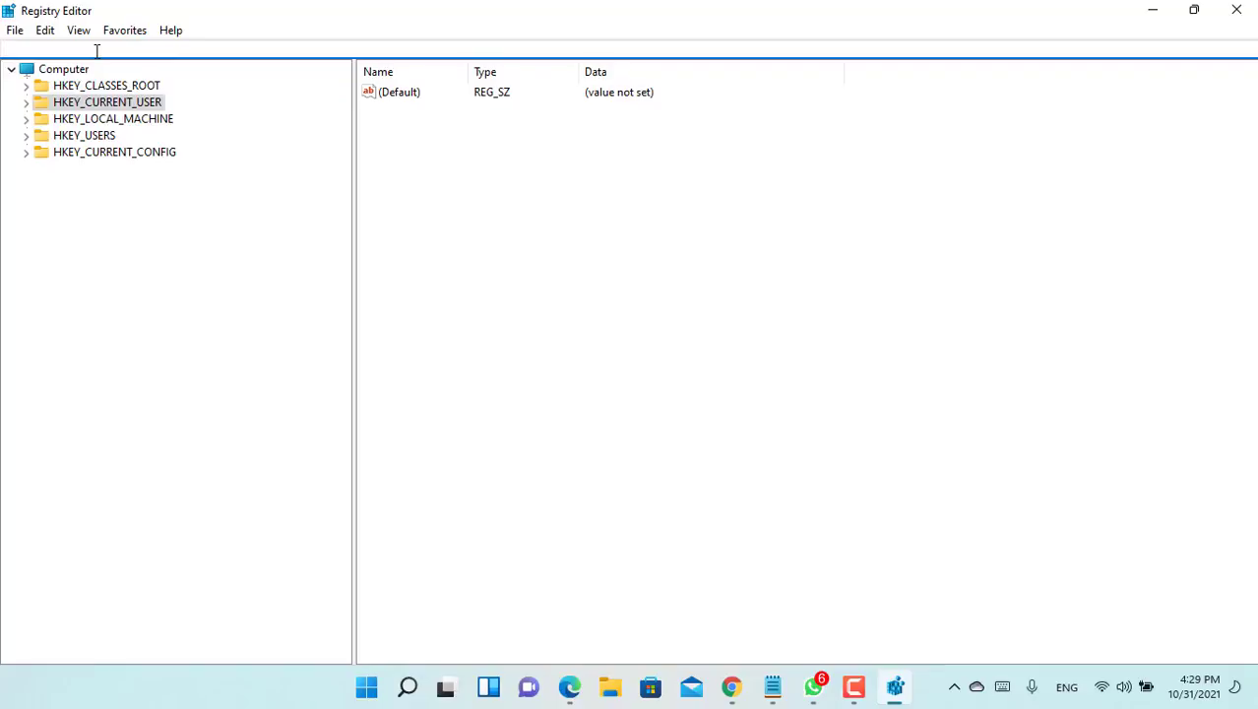
key(ctrl+v)
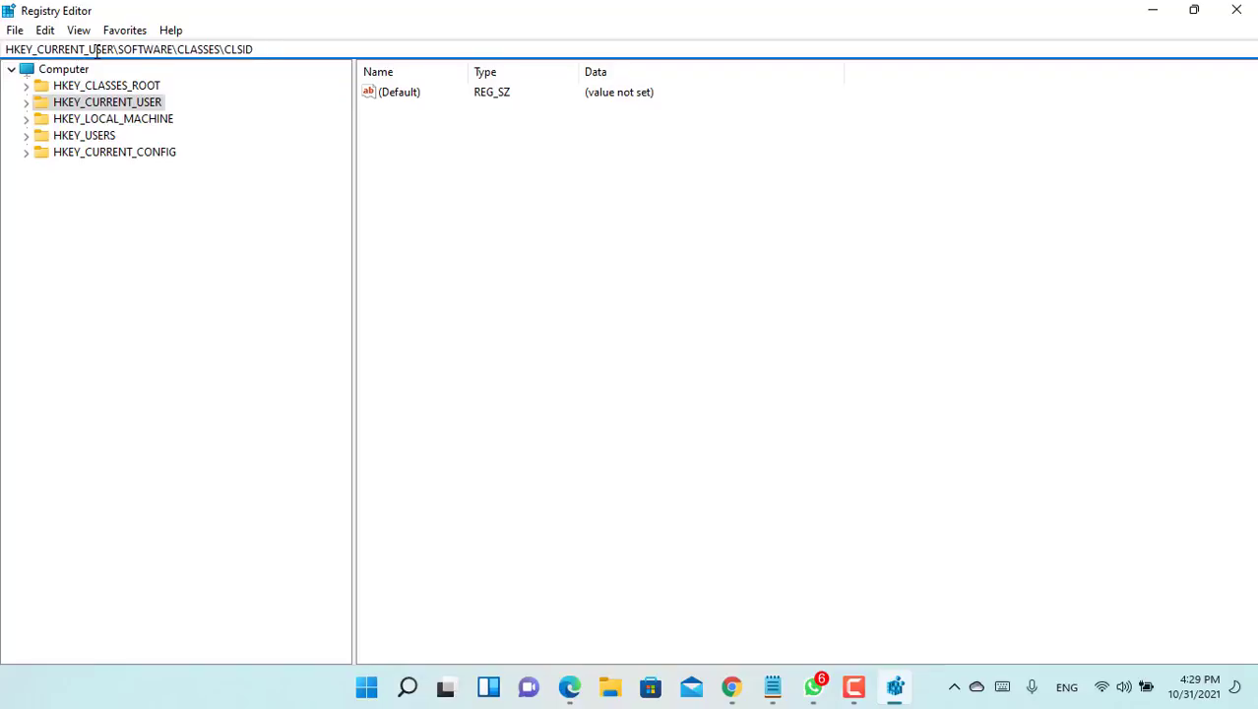
key(Return)
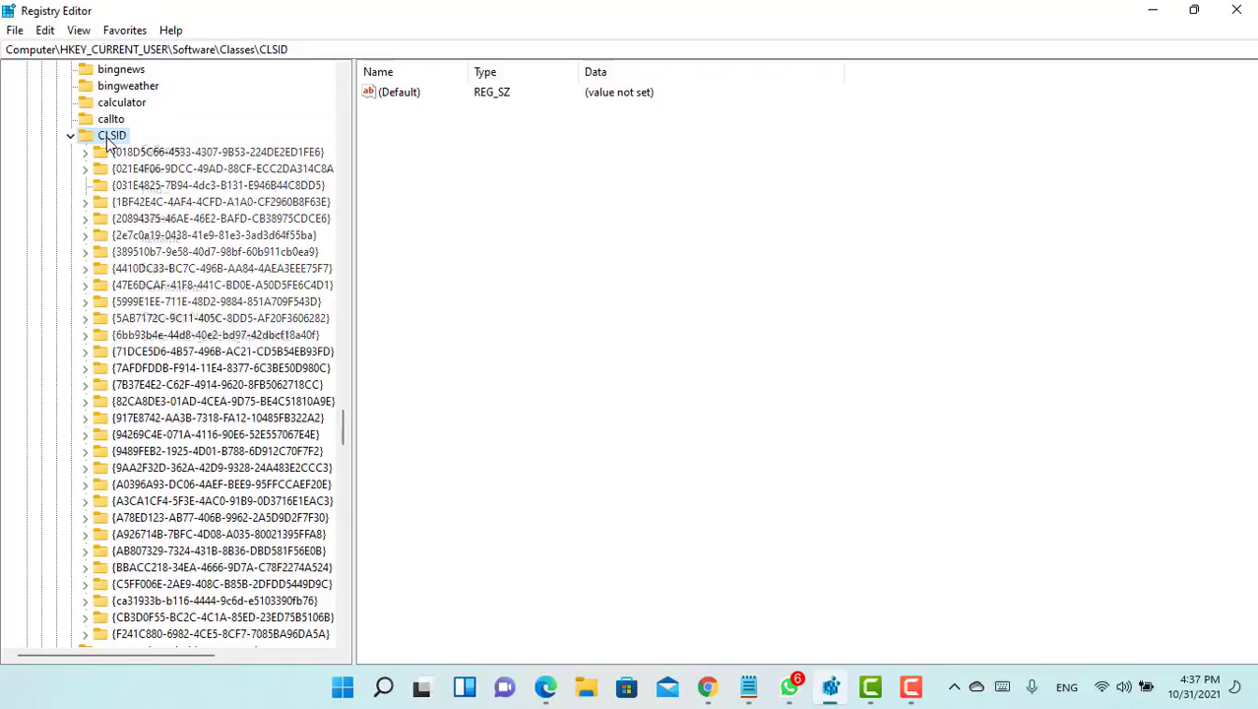
Create a new key under CLSID named {86ca1aa0-34aa-4e8b-a509-50c905bae2a2}
right_click(113, 141)
mouse_move(148, 169)
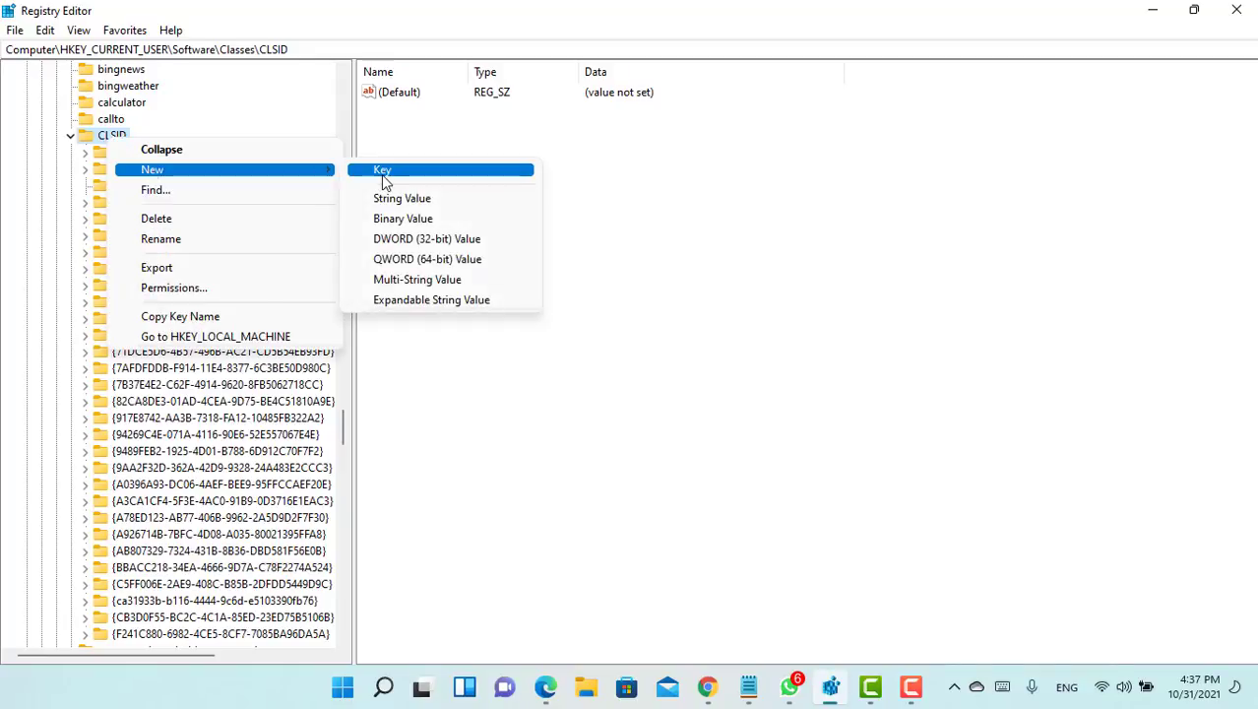
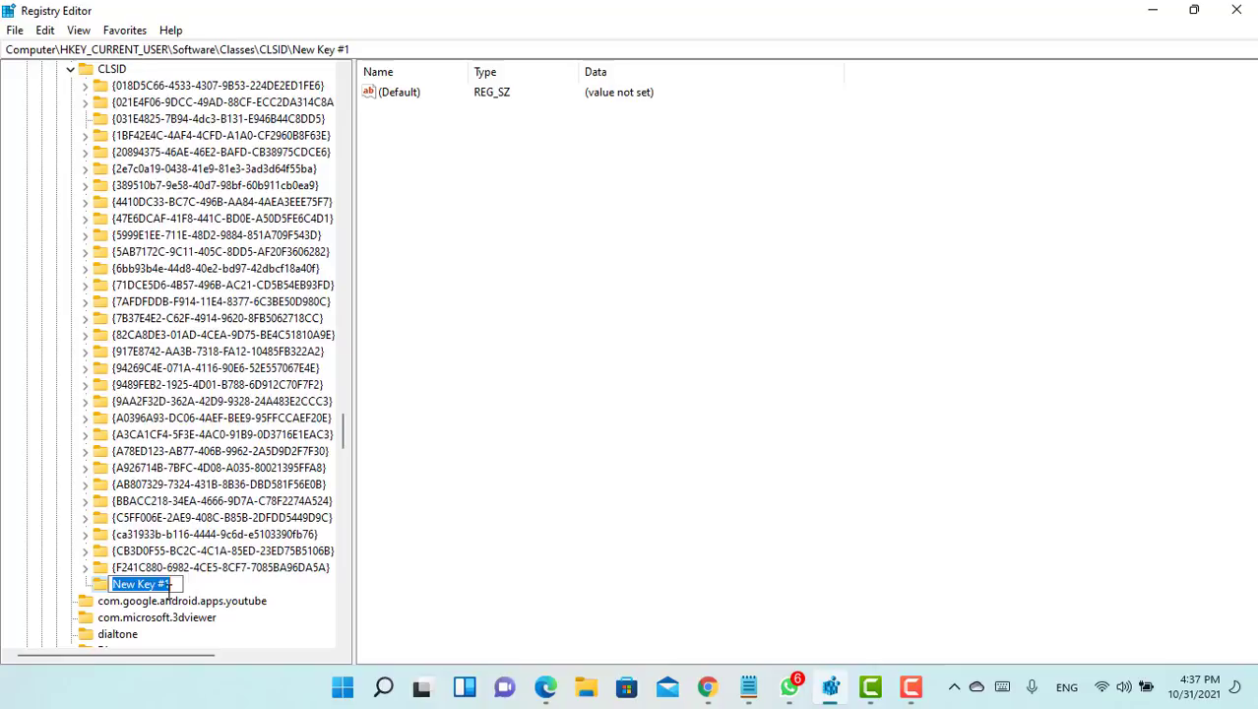
key(BackSpace)
text({86ca1aa0-34aa-4e8b-a509-50c905bae2a2})
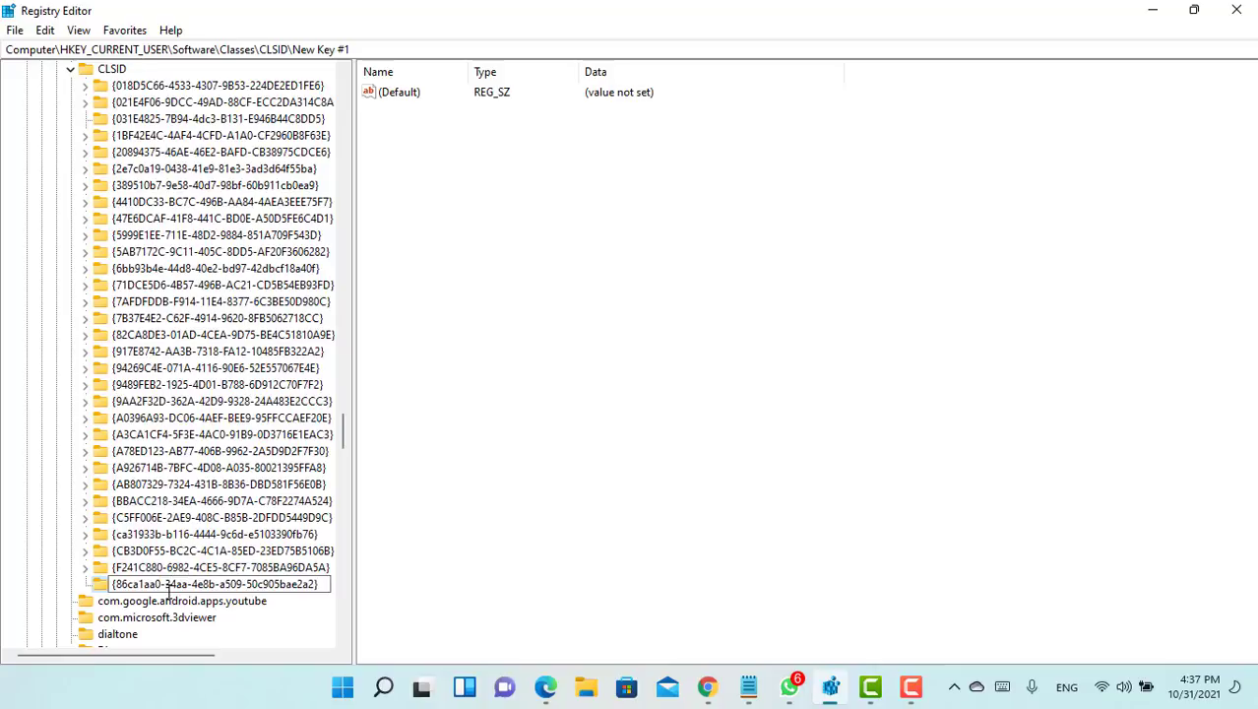
key(Return)
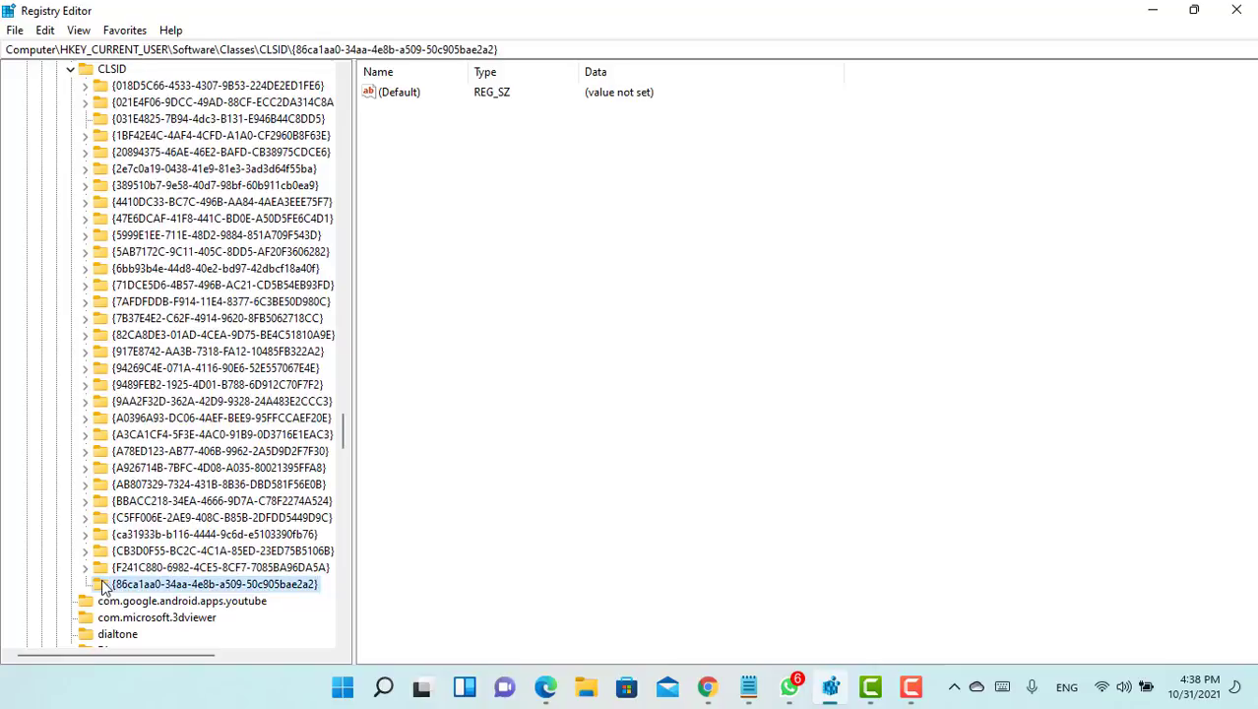
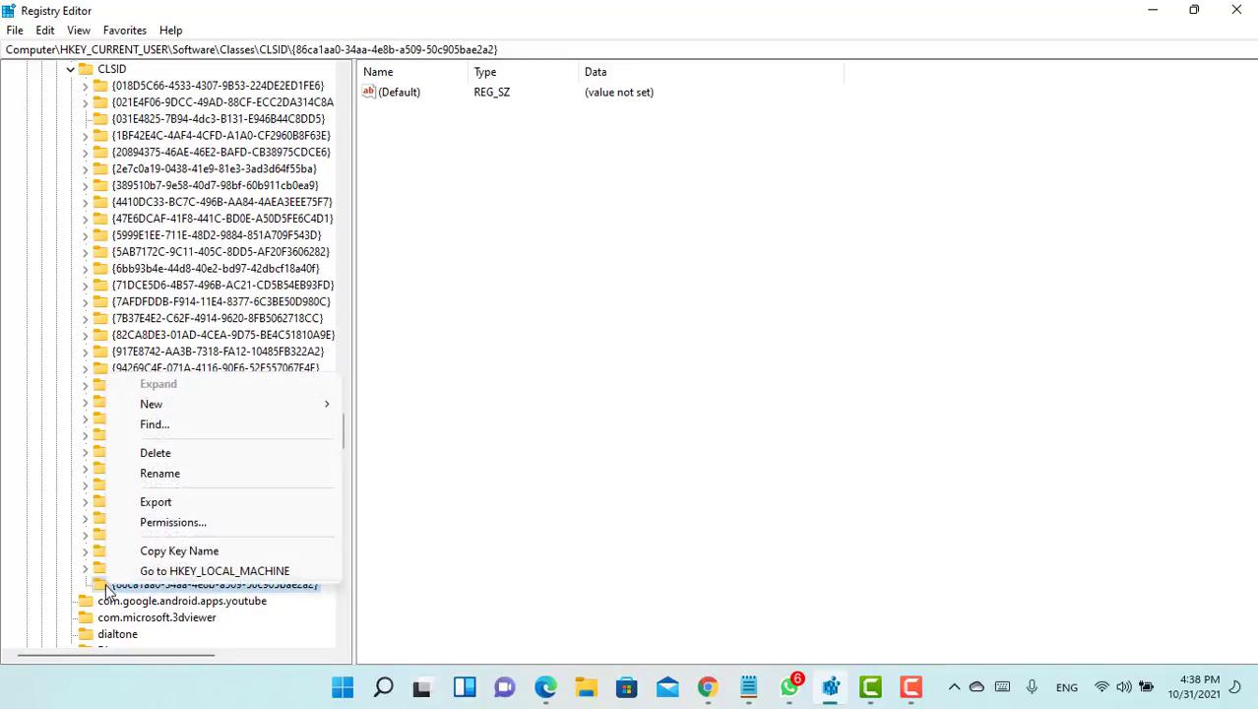
Create a subkey named InprocServer32 inside the {86ca1aa0-34aa-4e8b-a509-50c905bae2a2} key
mouse_move(169, 410)
click(418, 405)
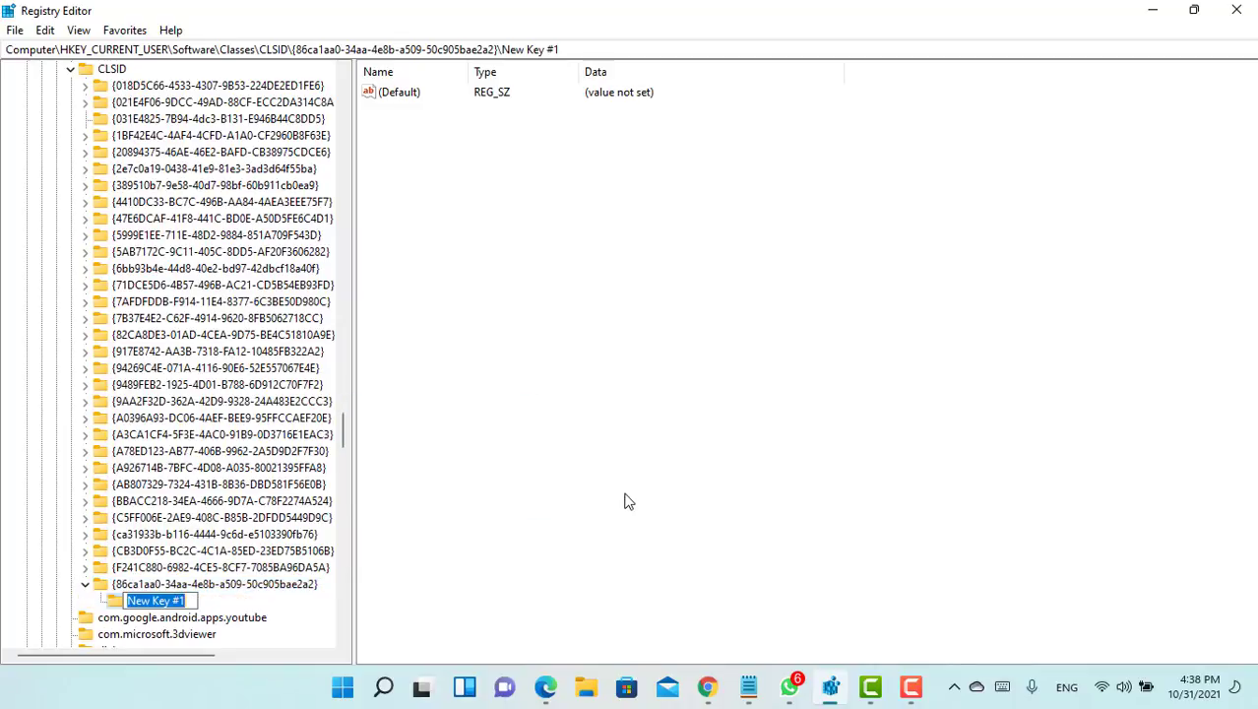
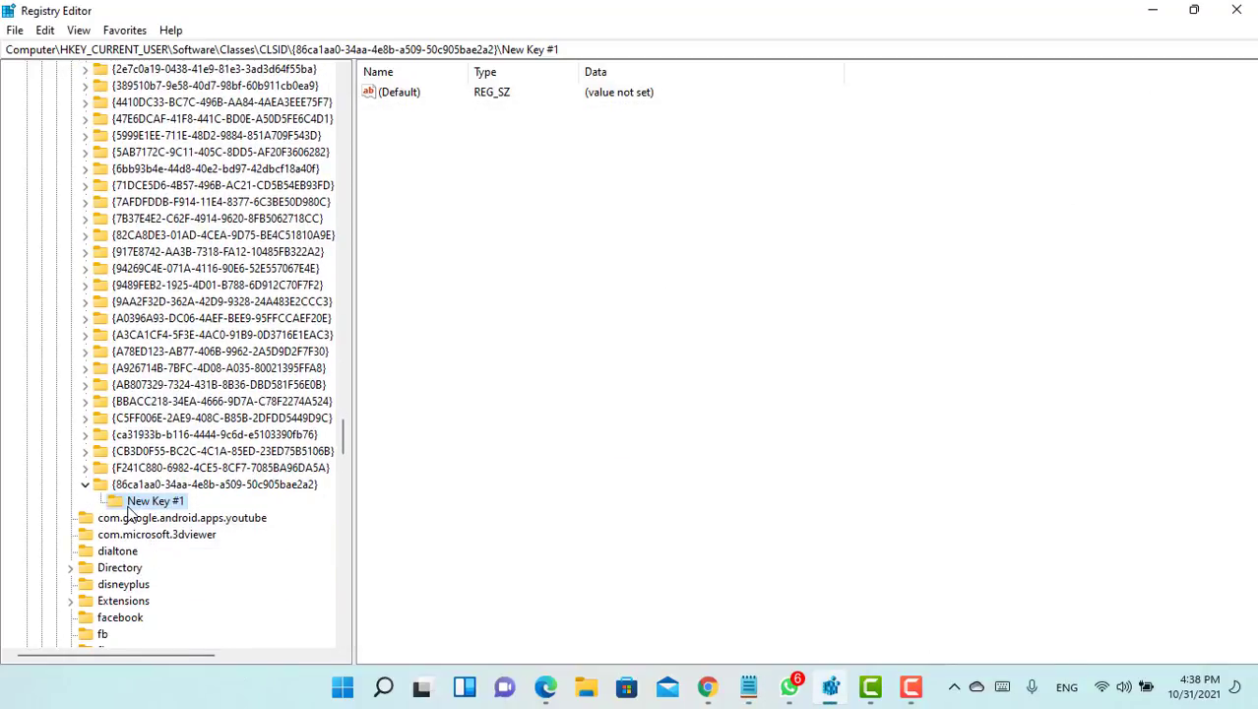
right_click(139, 504)
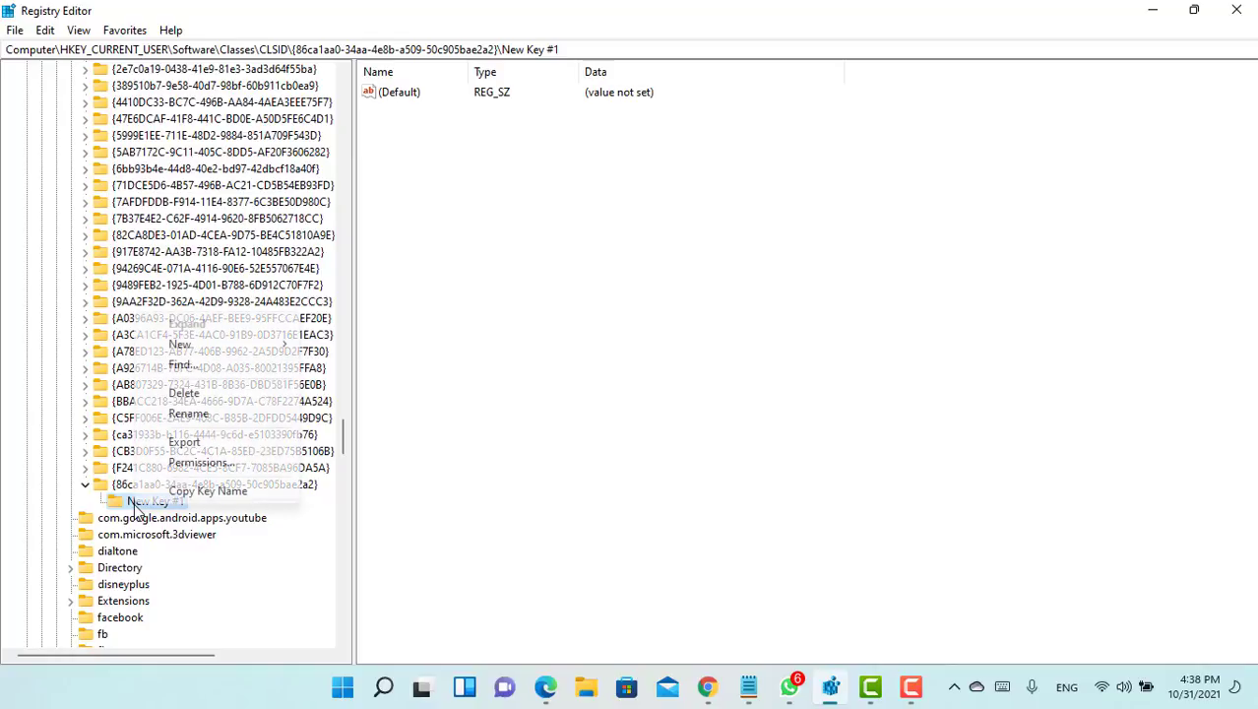
click(197, 416)
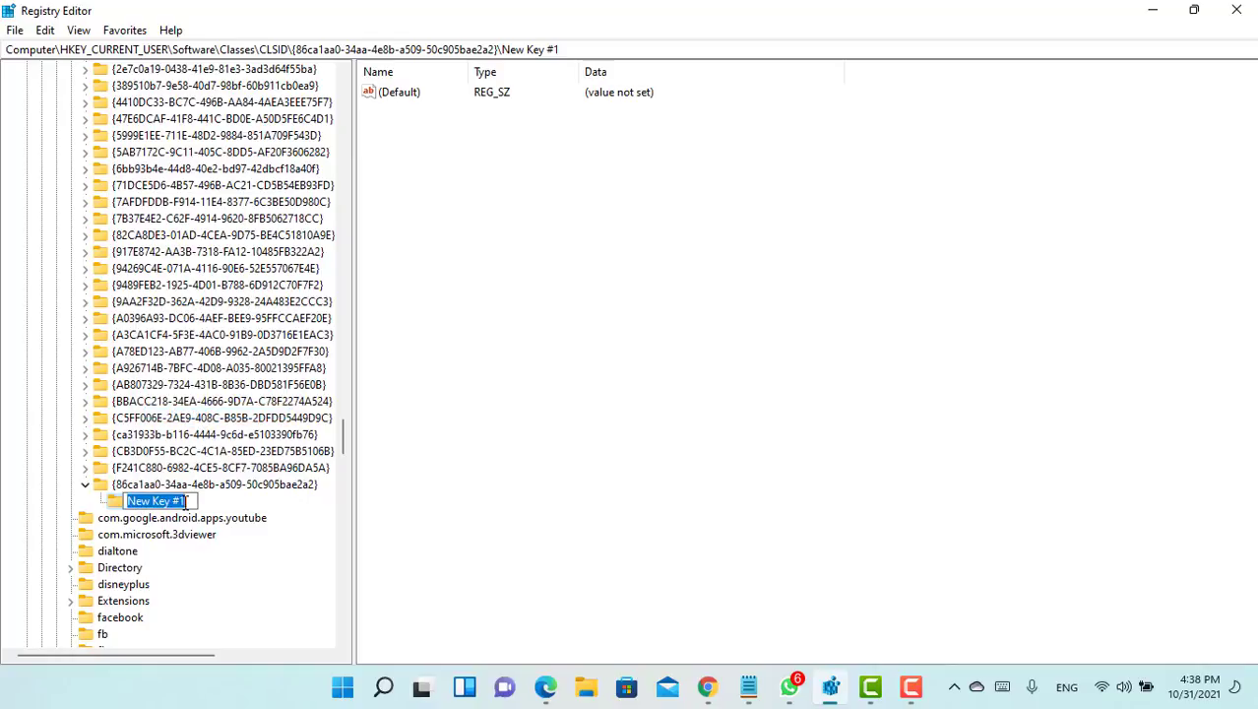
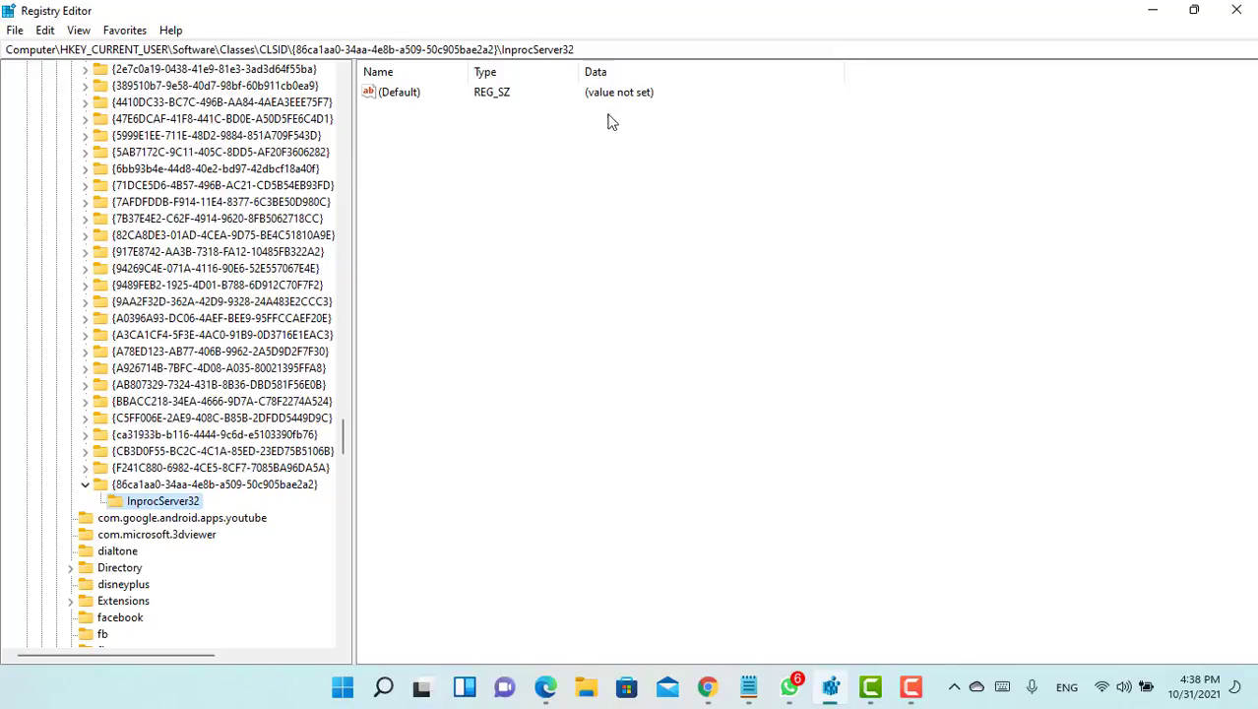
Set the InprocServer32 key's (Default) value to empty data and close Registry Editor
double_click(393, 97)
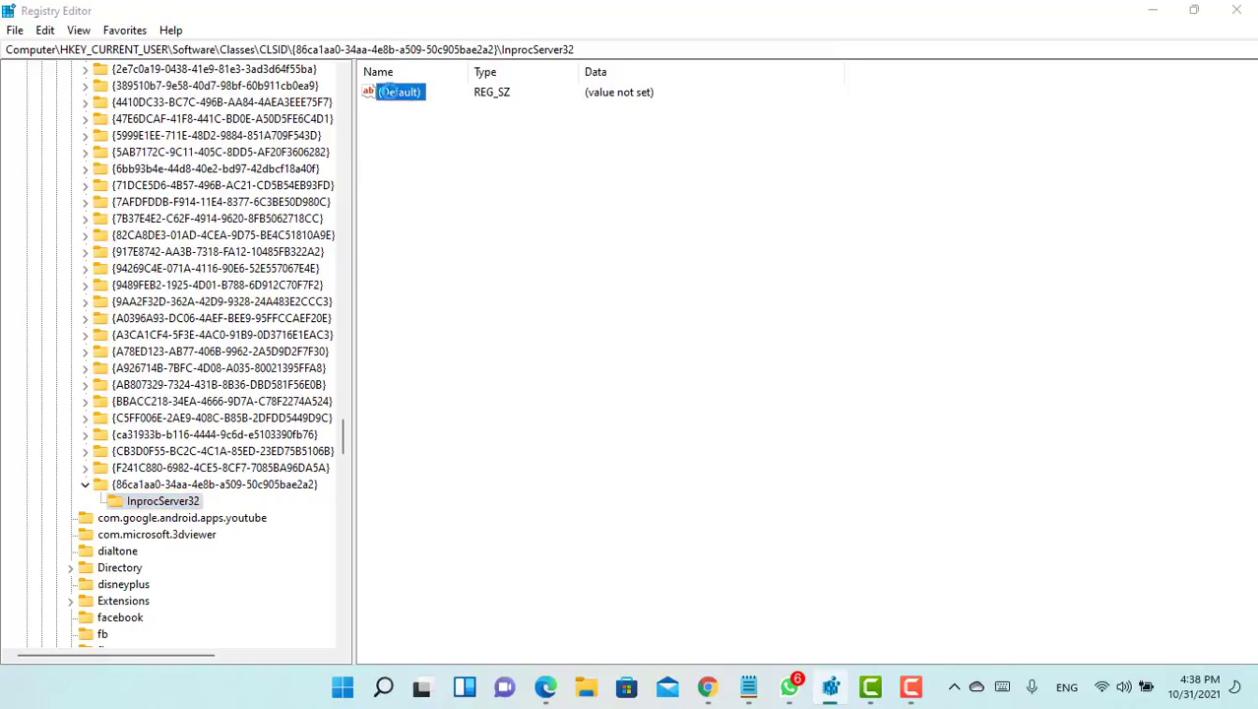
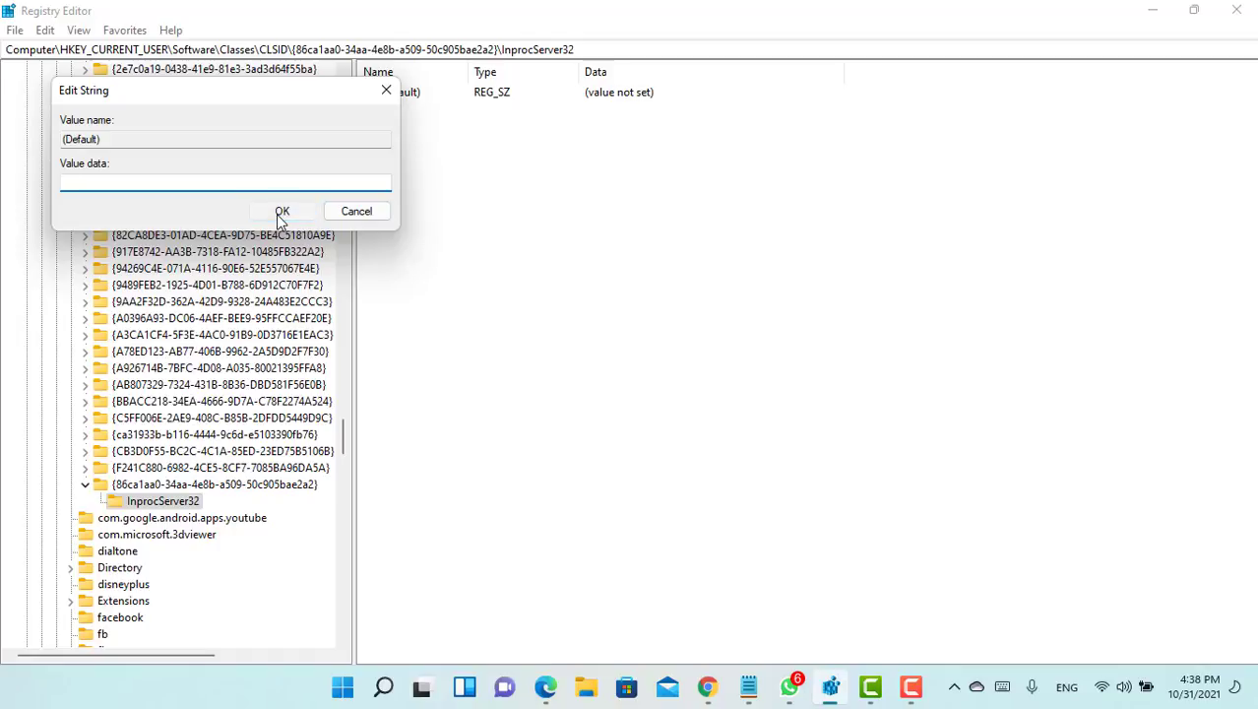
click(280, 212)
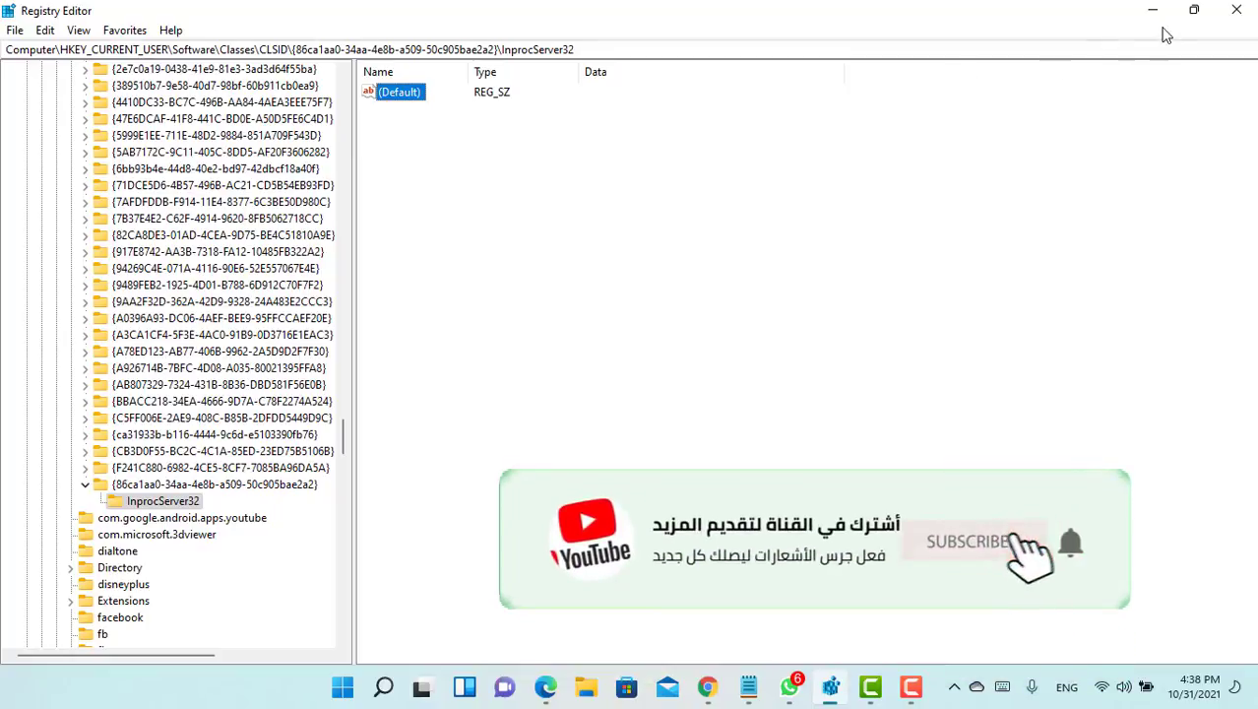
click(1236, 10)
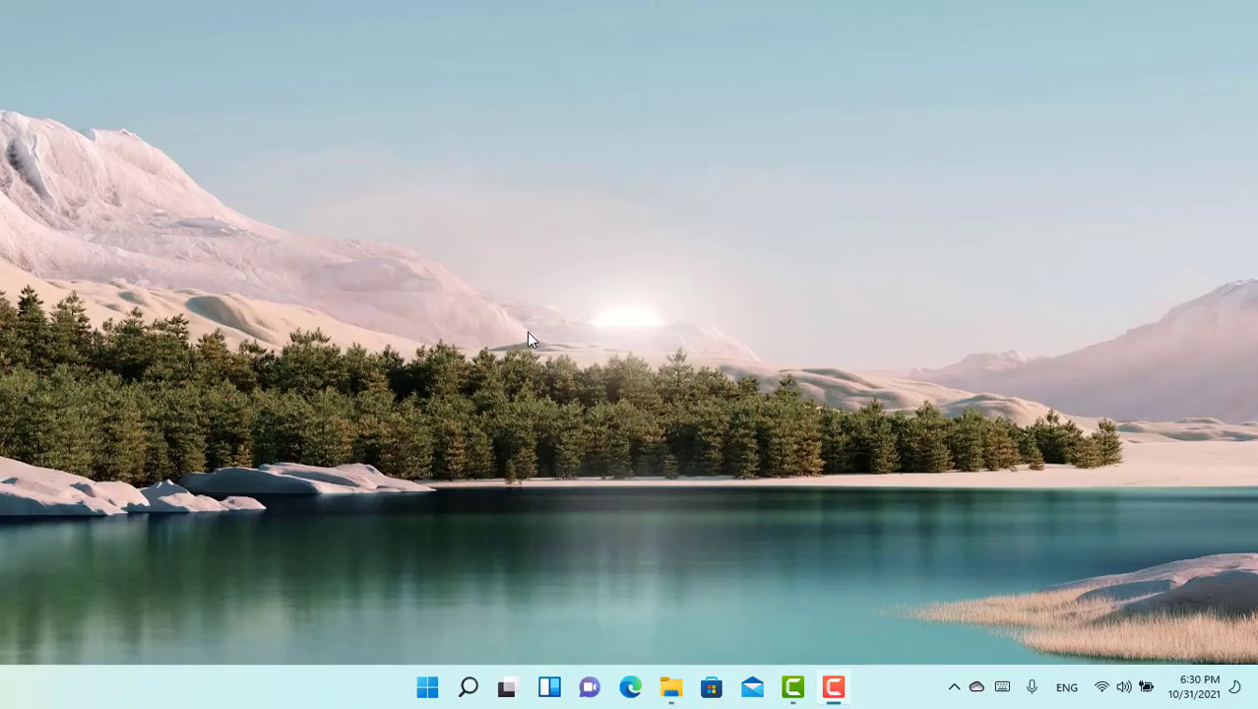
Check which style of context menu the desktop shows
right_click(503, 285)
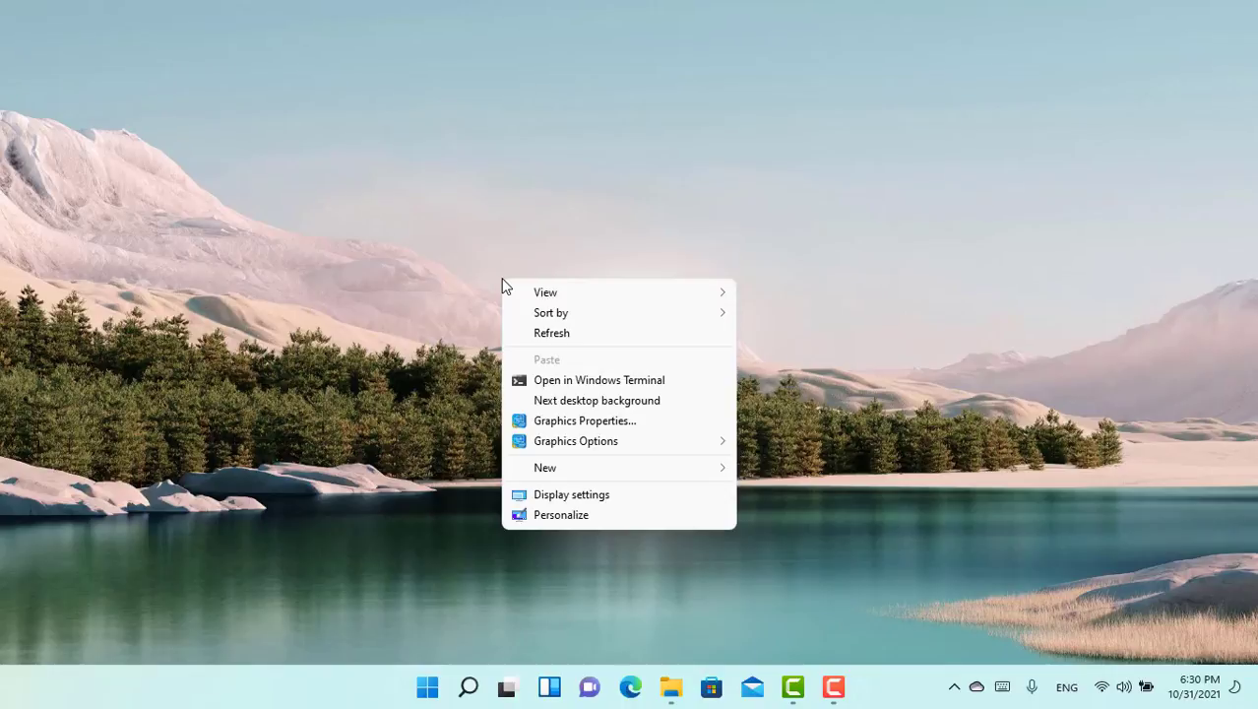
Recheck the entries of the desktop's context menu and dismiss it
click(539, 339)
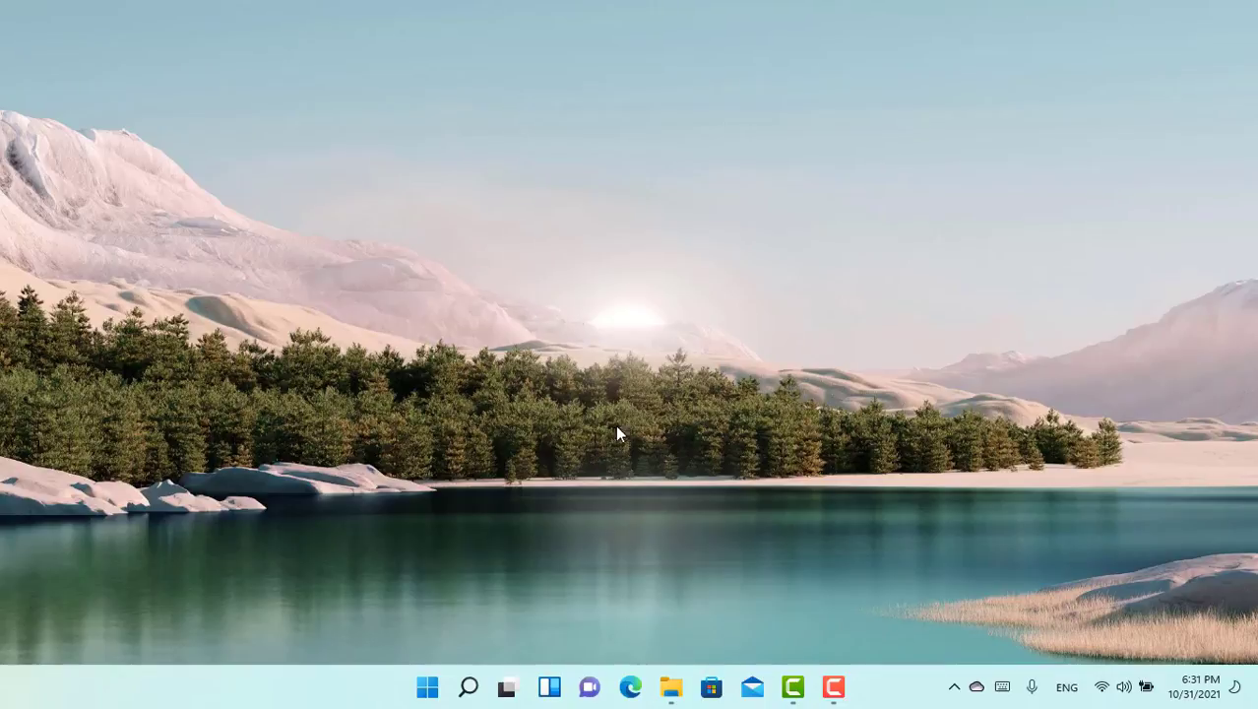
right_click(472, 179)
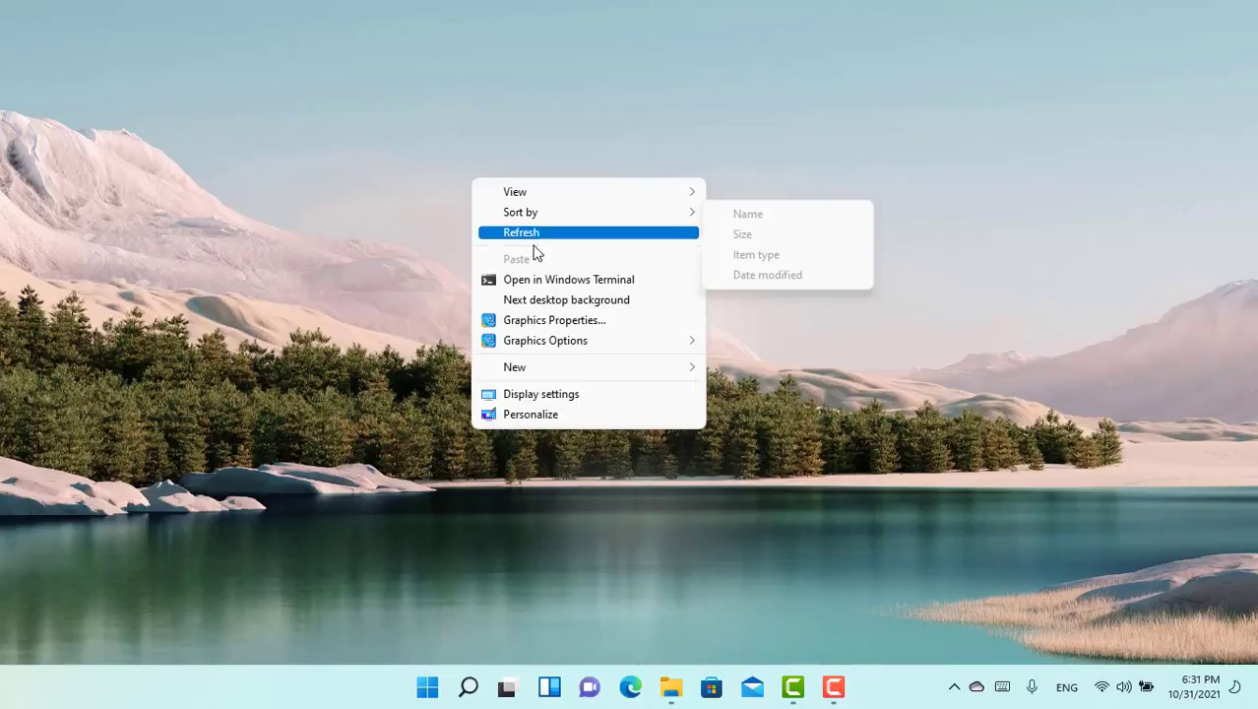
click(644, 565)
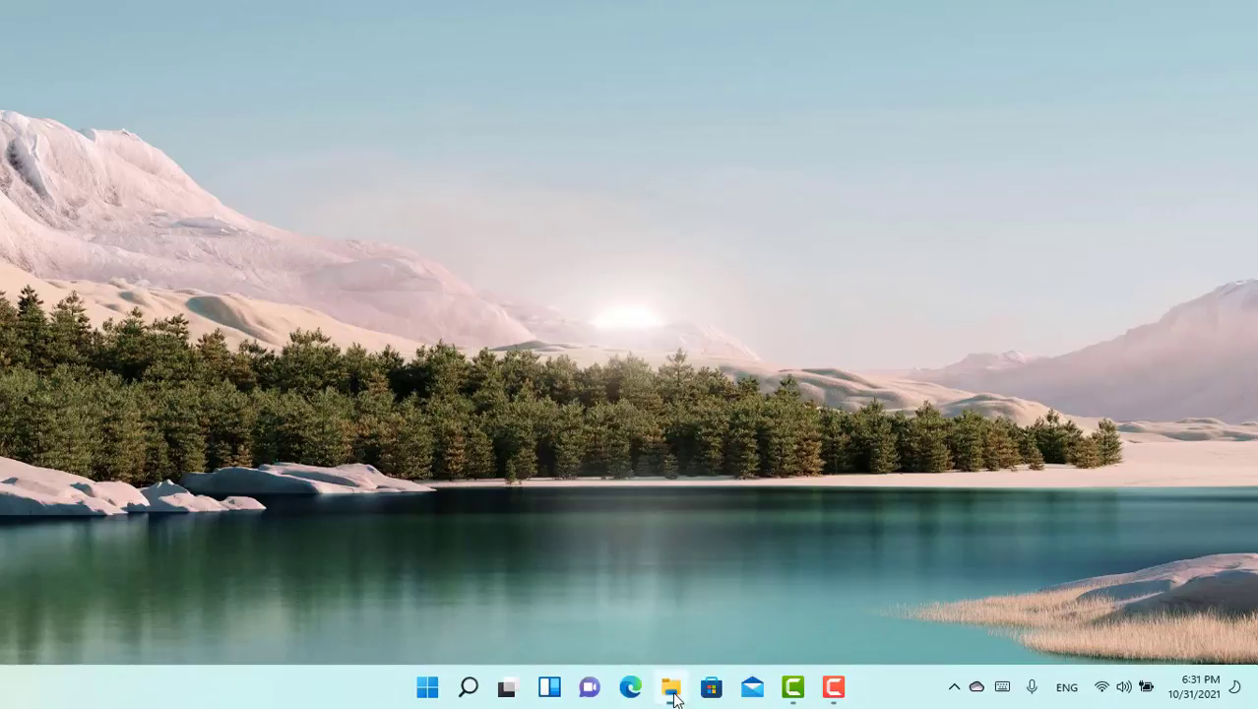
Examine the context menus of the light wallpaper and IMG_20210326_192324 image files in New folder, including the Open with options
click(686, 689)
click(492, 241)
right_click(495, 256)
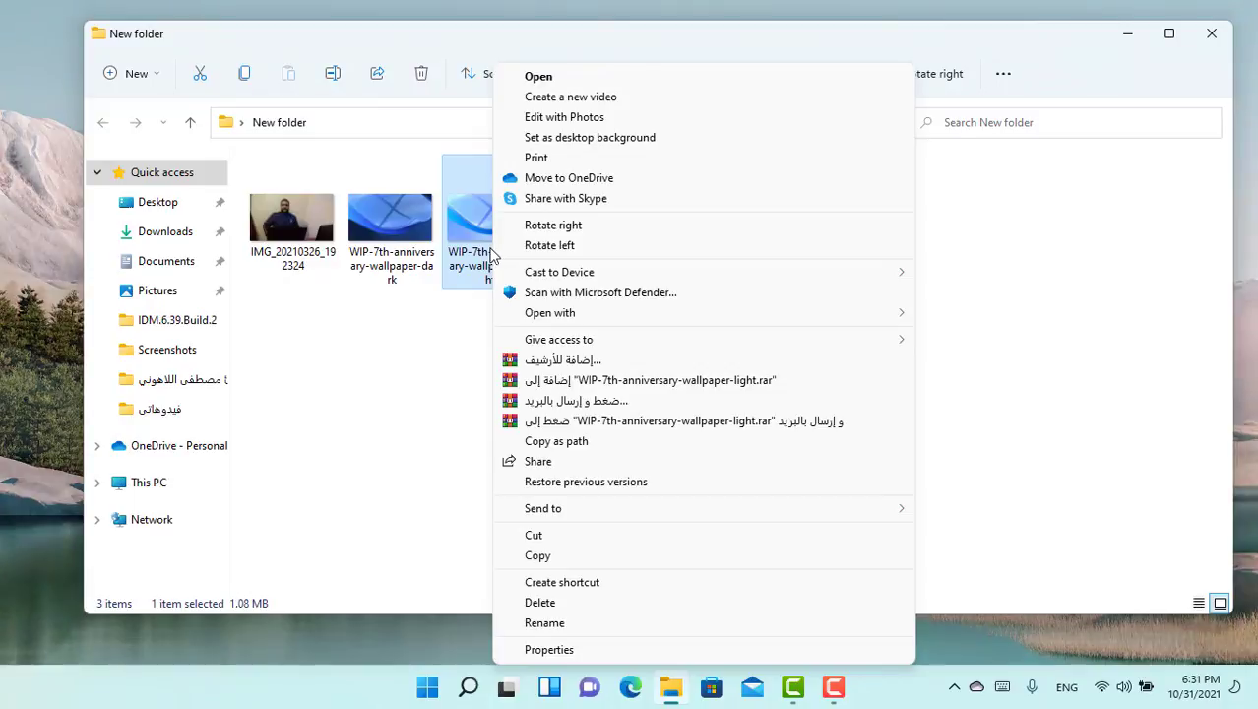
click(290, 233)
right_click(290, 233)
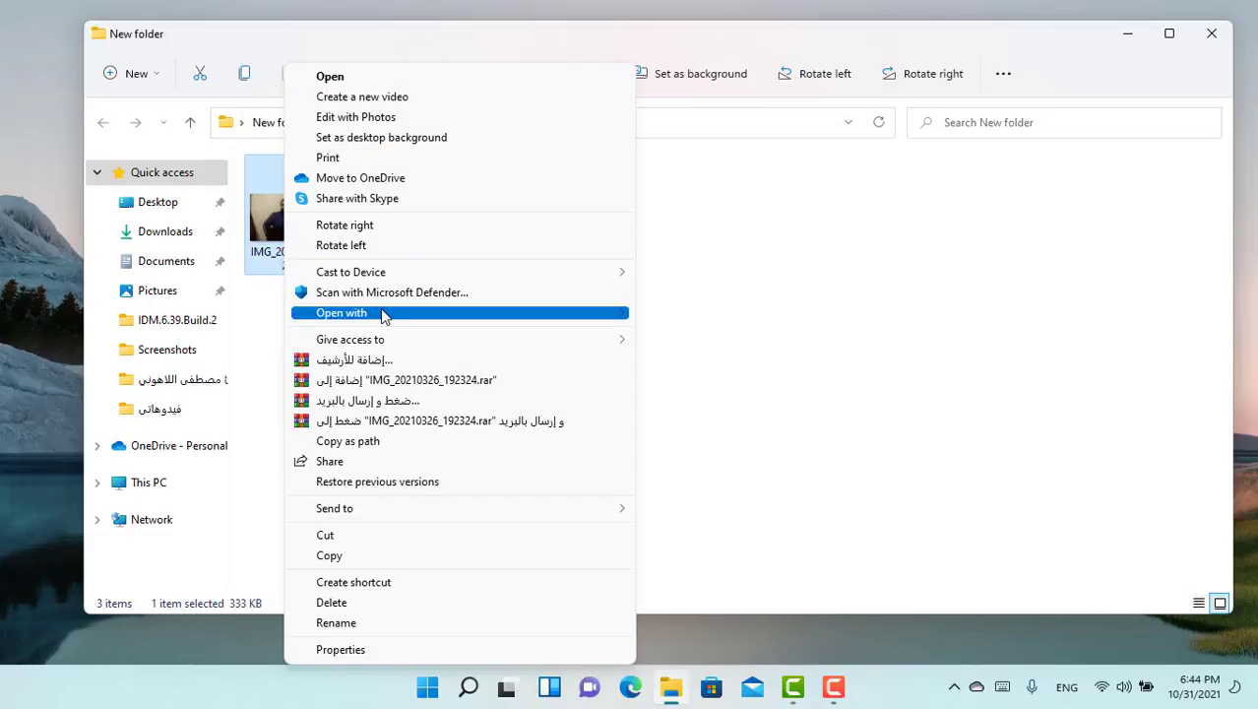
mouse_move(379, 313)
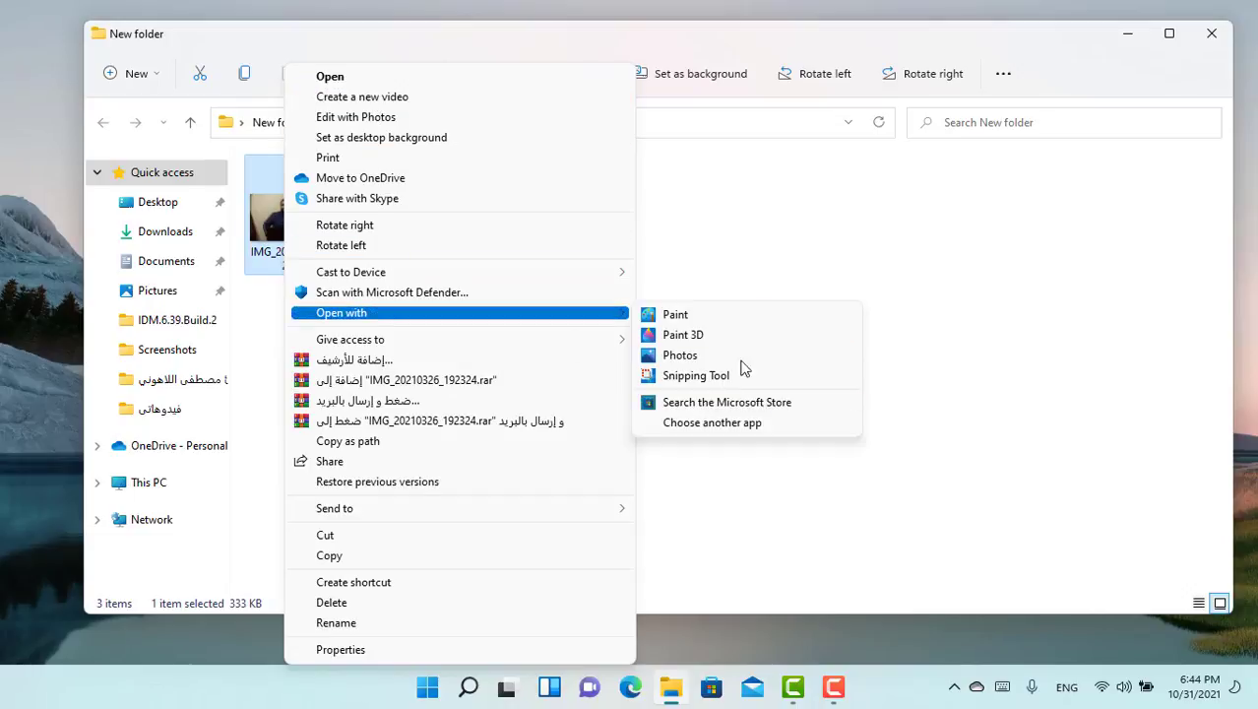
click(835, 254)
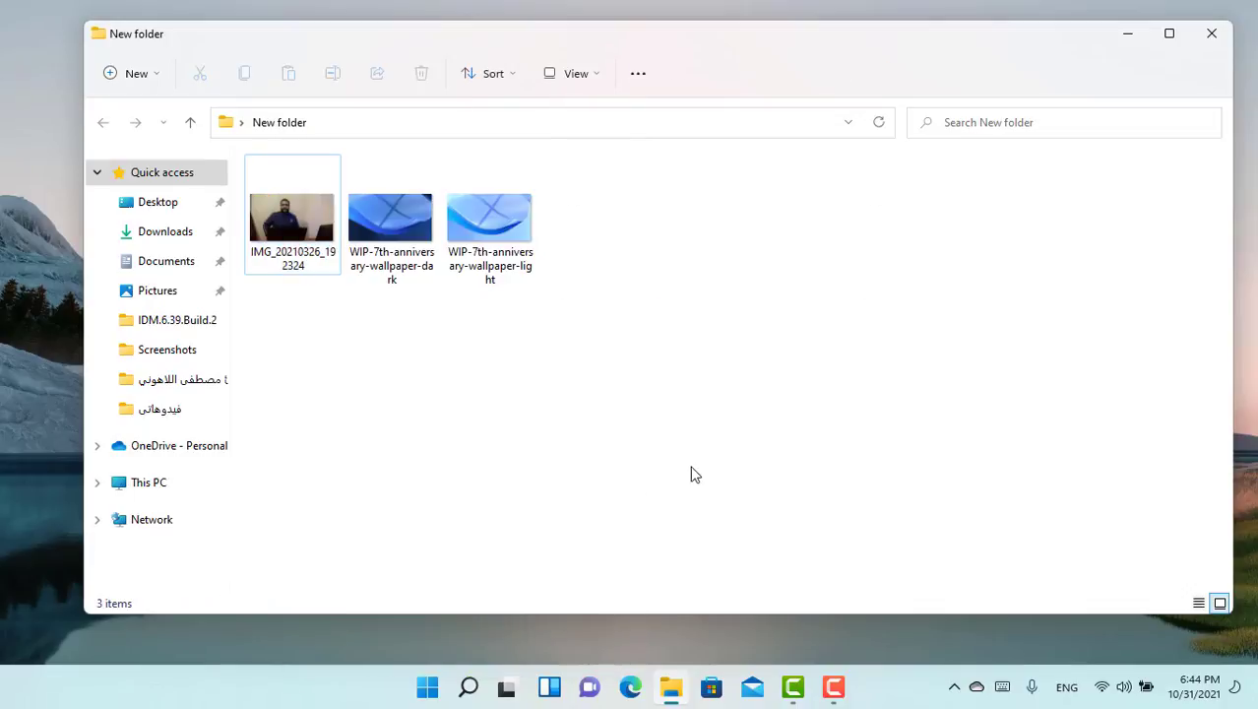
Search Windows for "reg" and launch Registry Editor
click(479, 695)
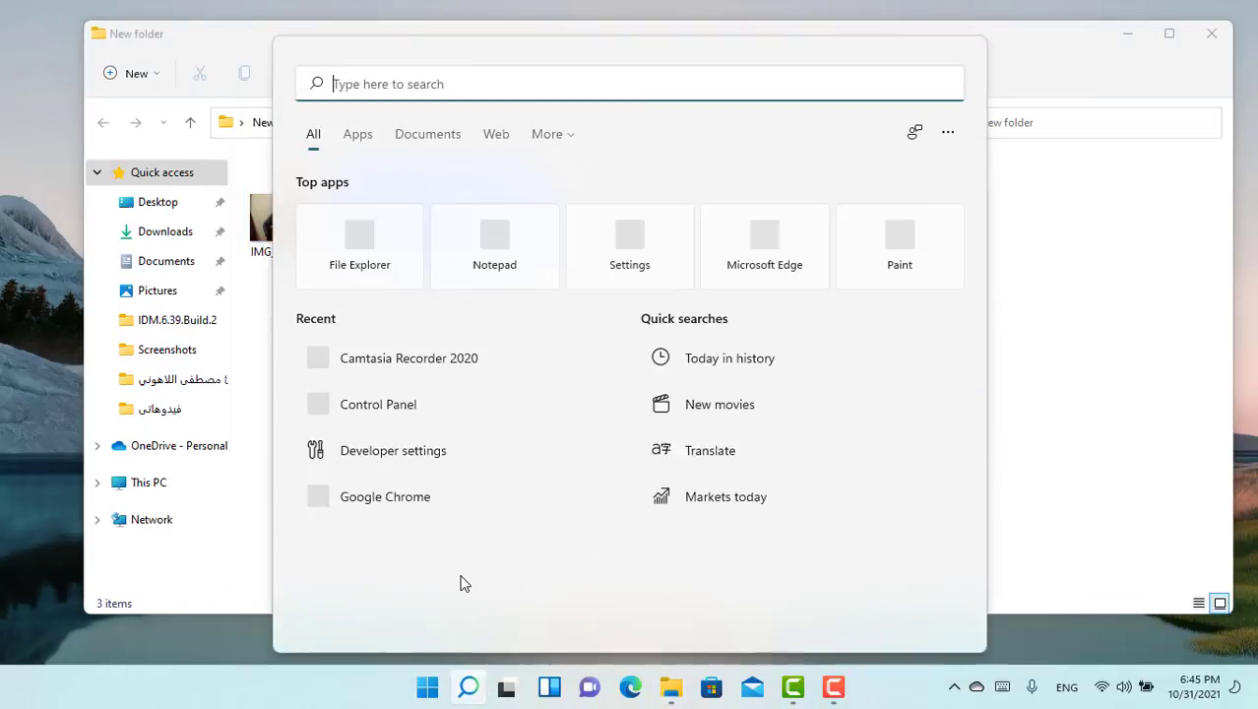
text(reg)
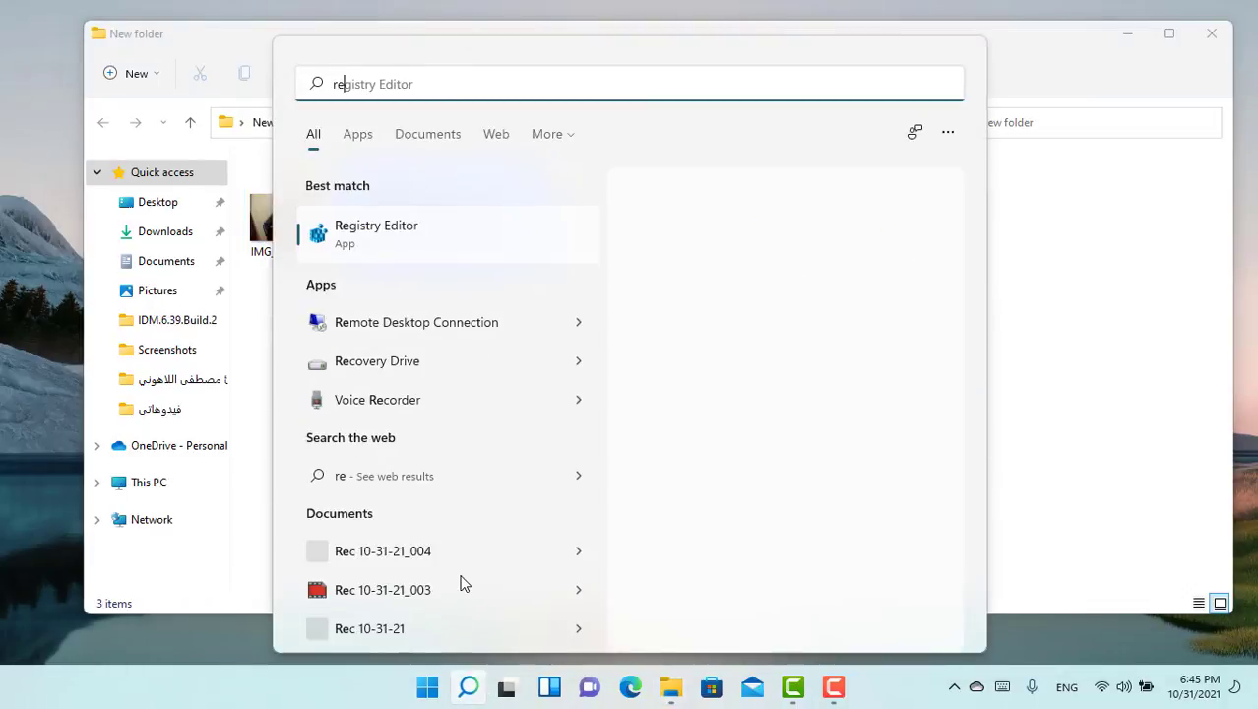
right_click(385, 247)
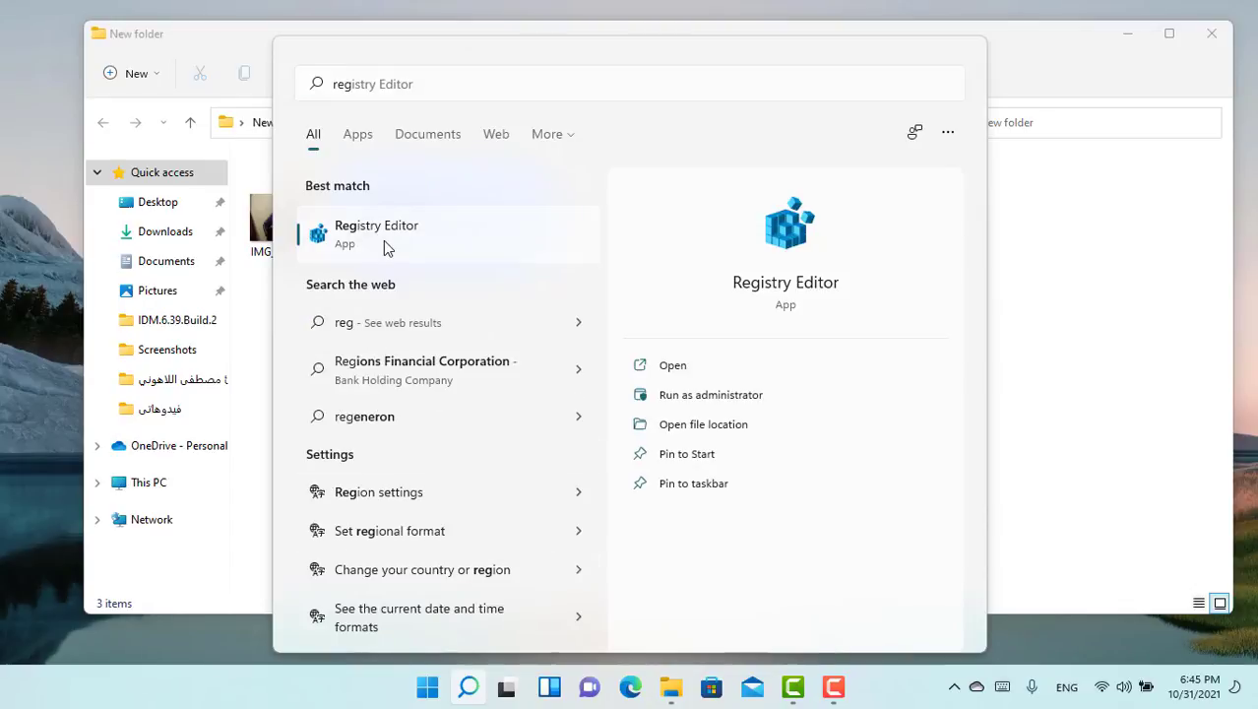
click(452, 280)
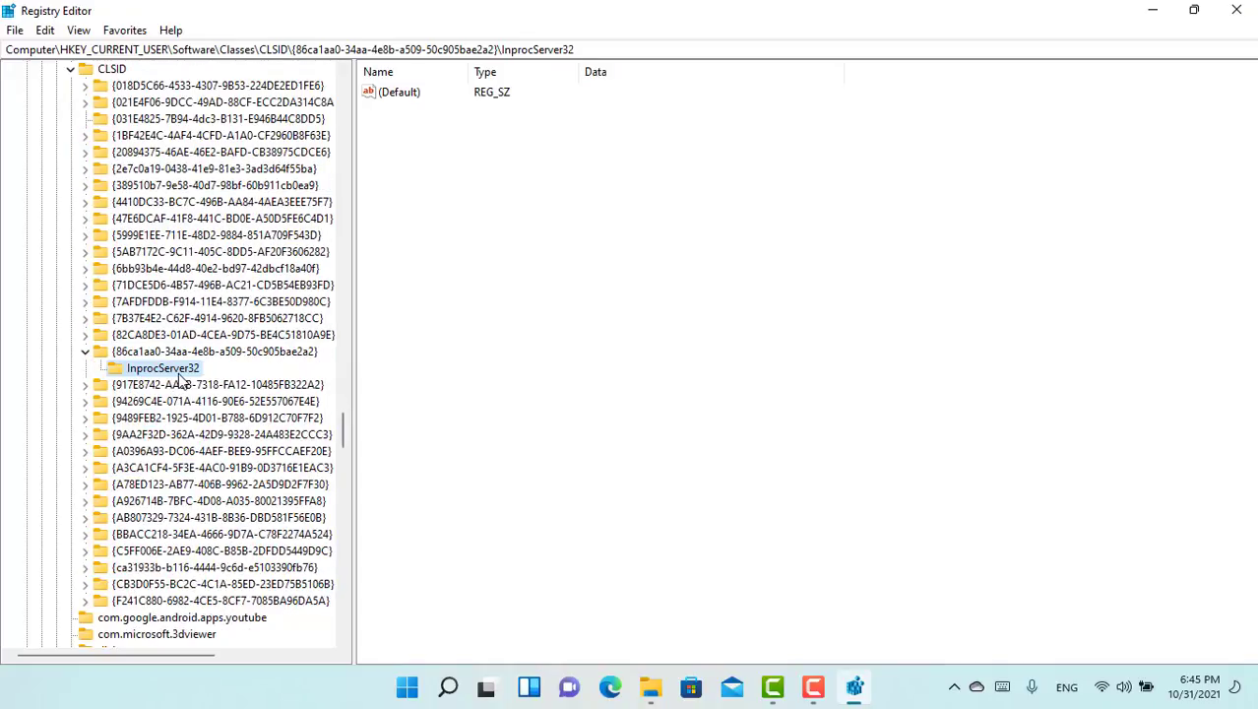
Collapse the CLSID and HKEY_CURRENT_USER branches and navigate by path to Computer\HKEY_CURRENT_USER\Software\Classes\CLSID
scroll(180, 378, up, 9)
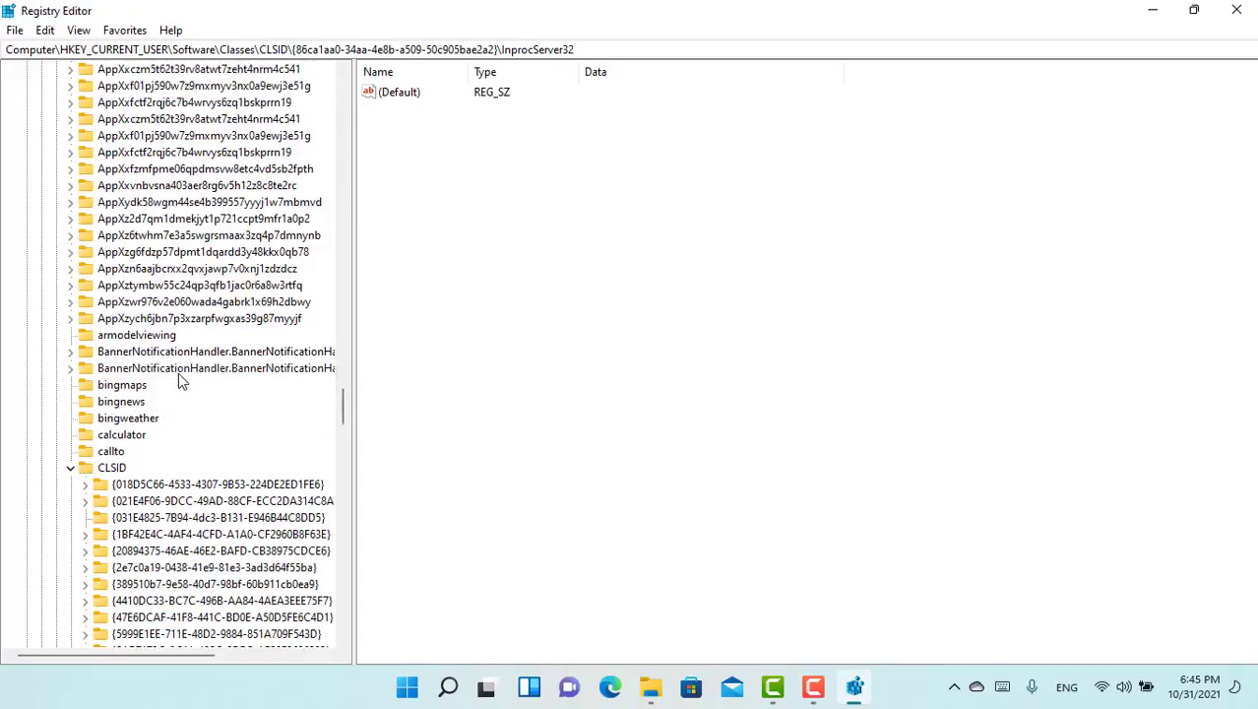
click(70, 517)
scroll(59, 334, up, 20)
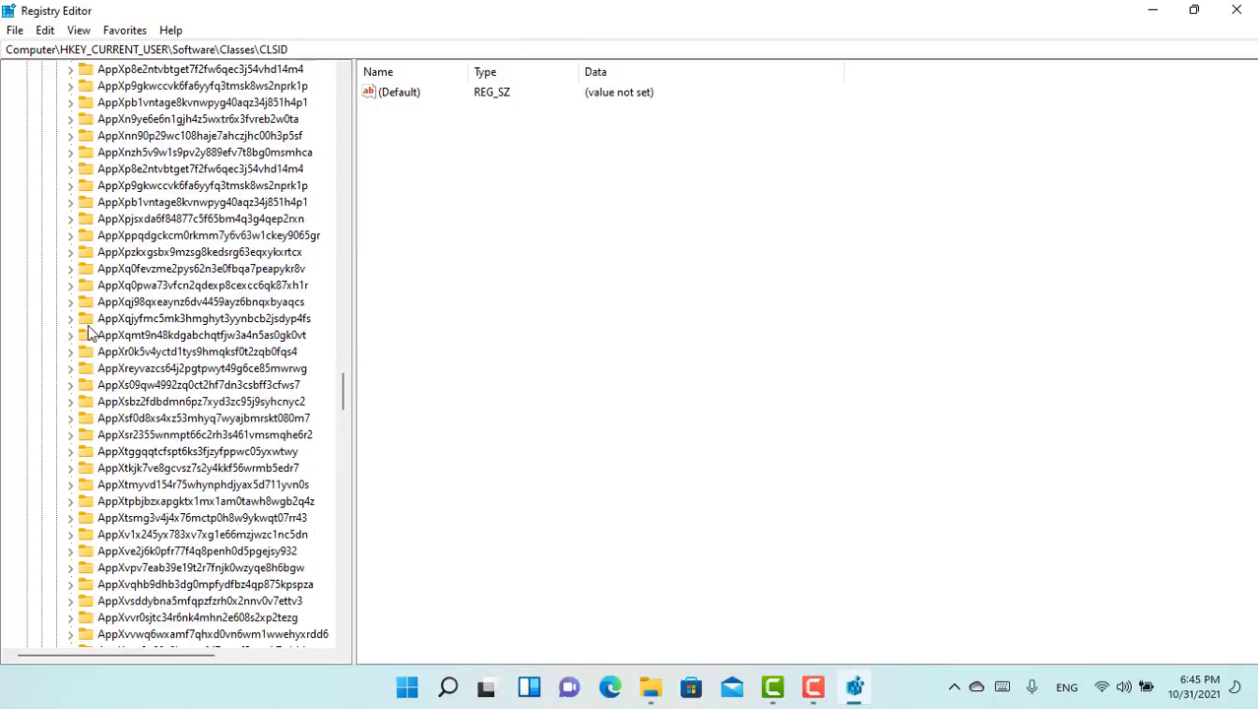
scroll(112, 231, up, 20)
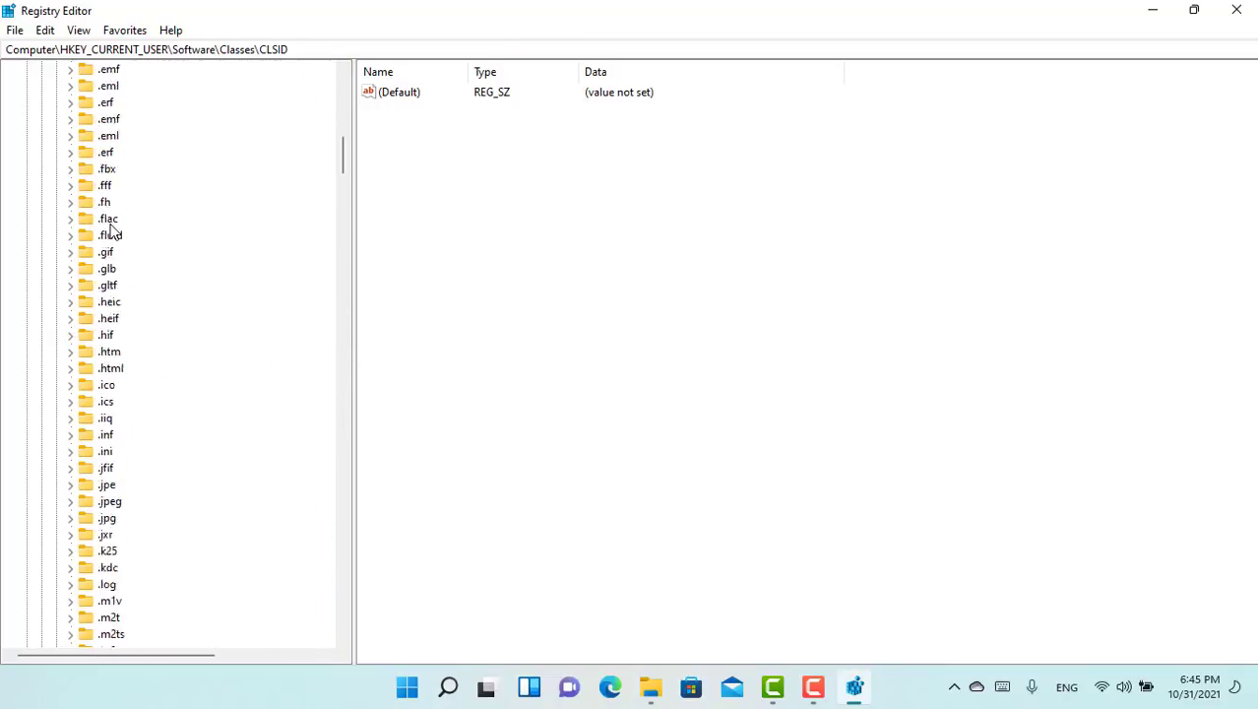
click(26, 102)
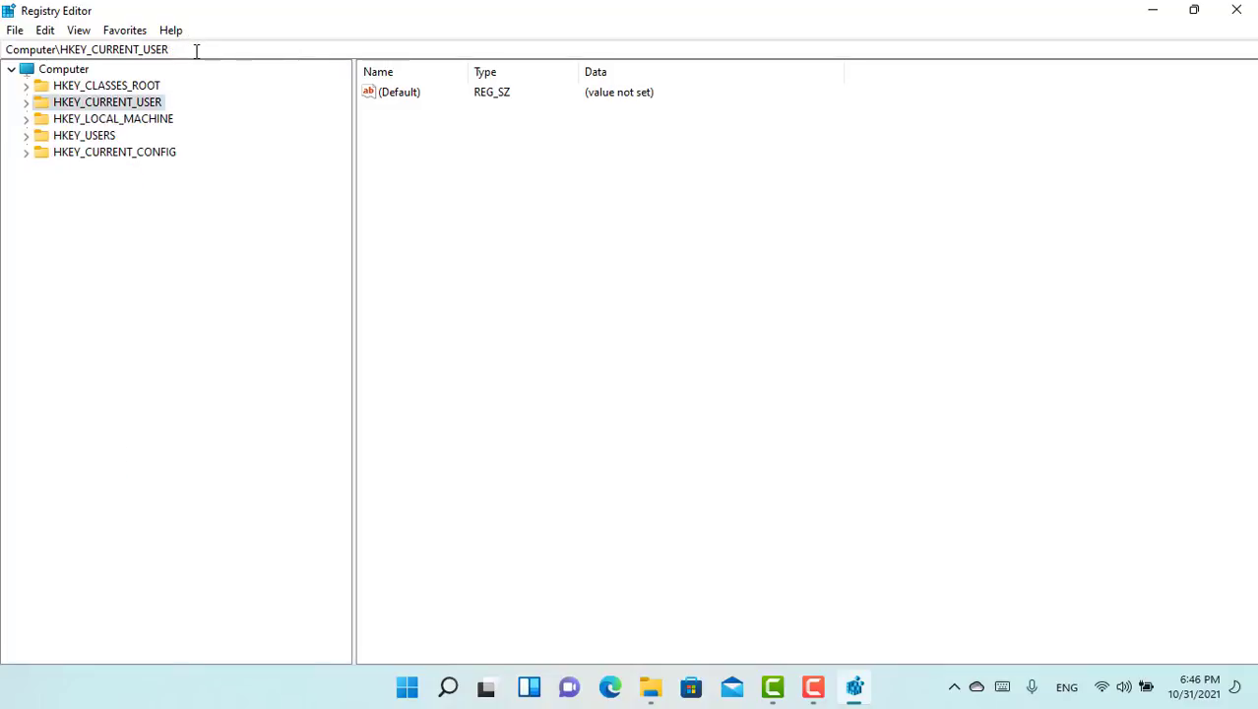
double_click(197, 48)
click(211, 51)
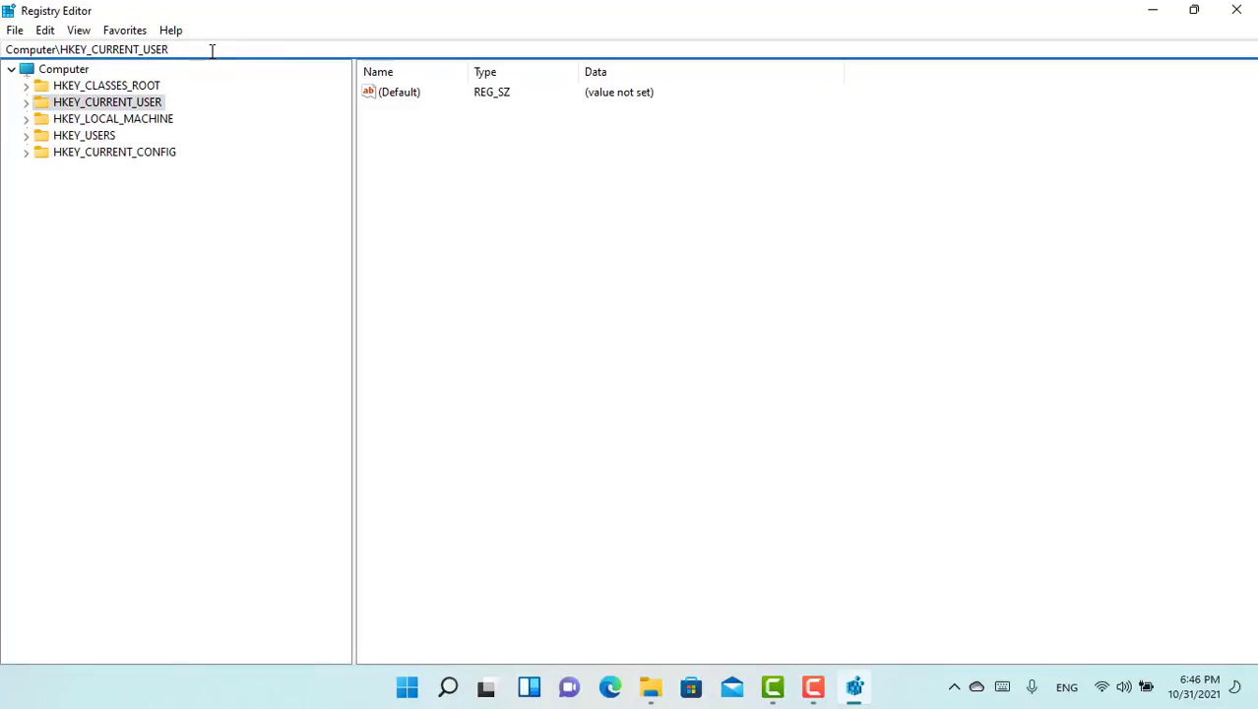
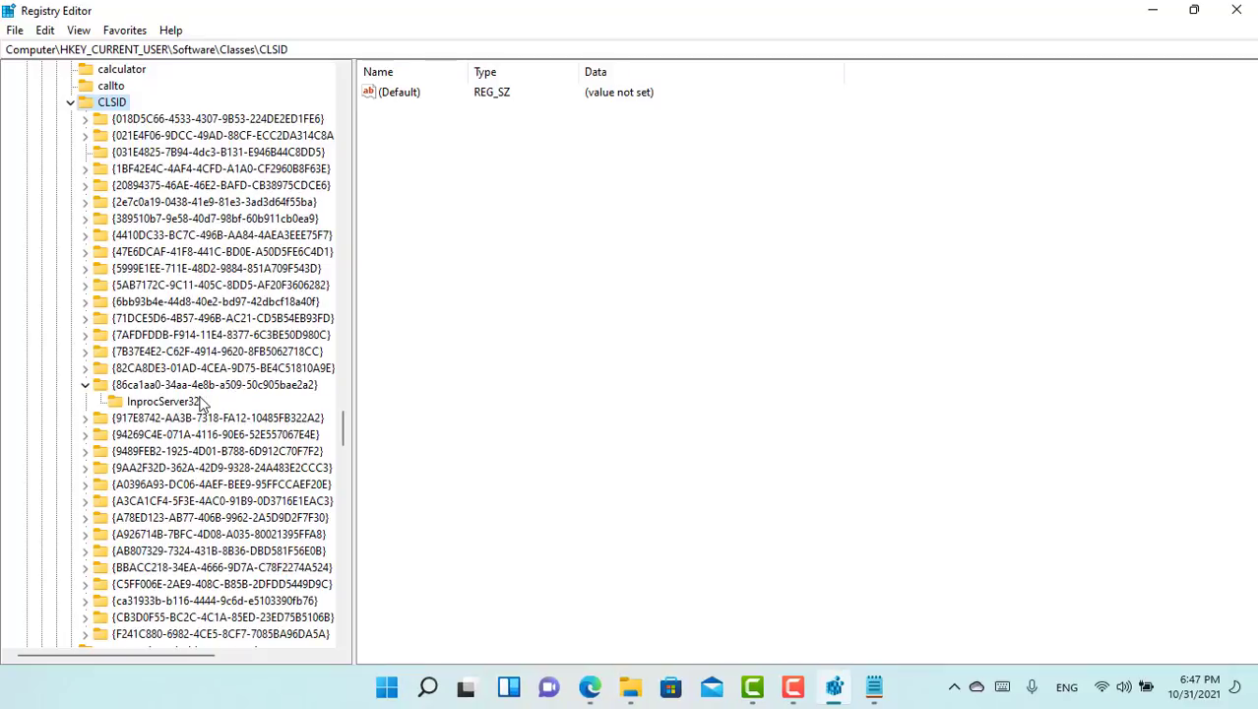
Delete the {86ca1aa0-34aa-4e8b-a509-50c905bae2a2} key under CLSID together with its InprocServer32 subkey
click(196, 401)
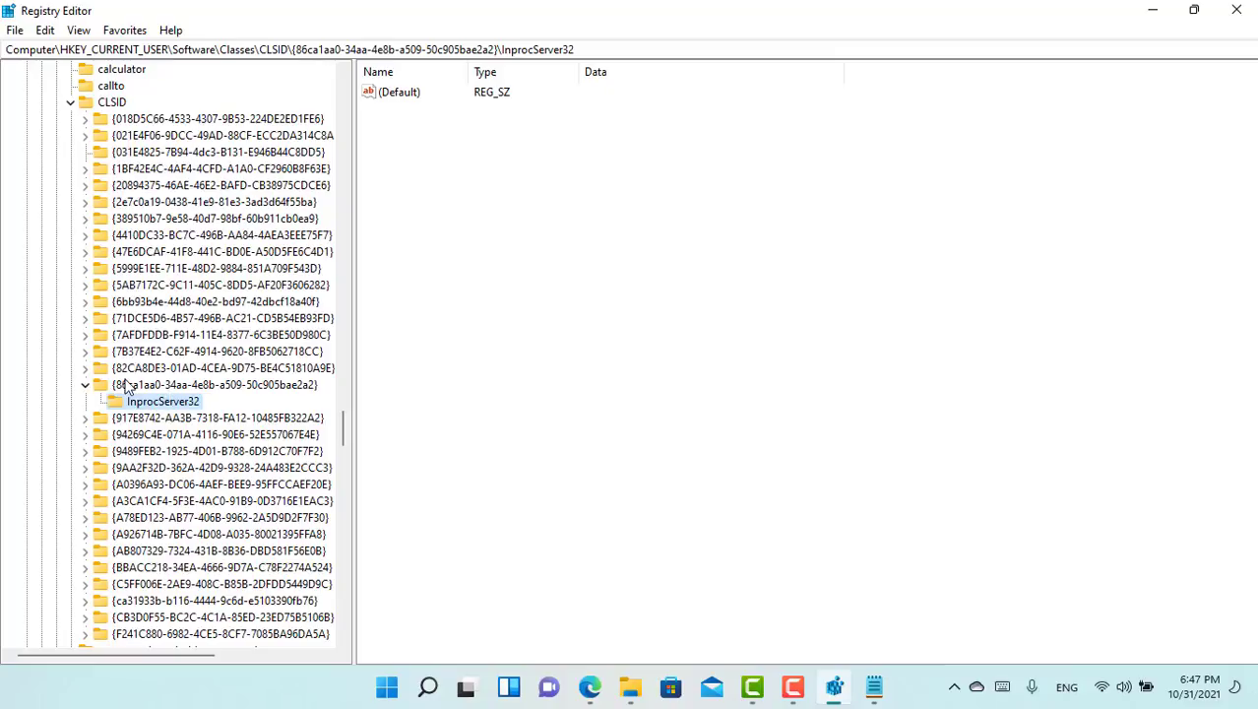
right_click(134, 389)
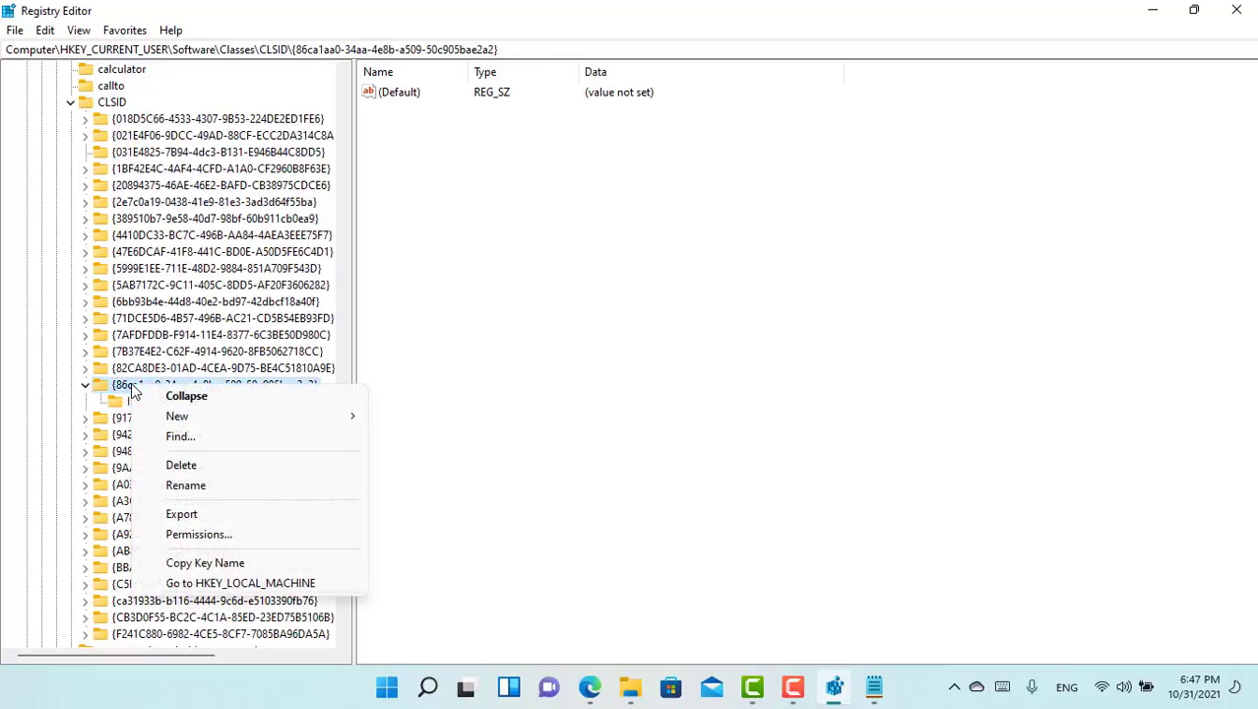
click(207, 464)
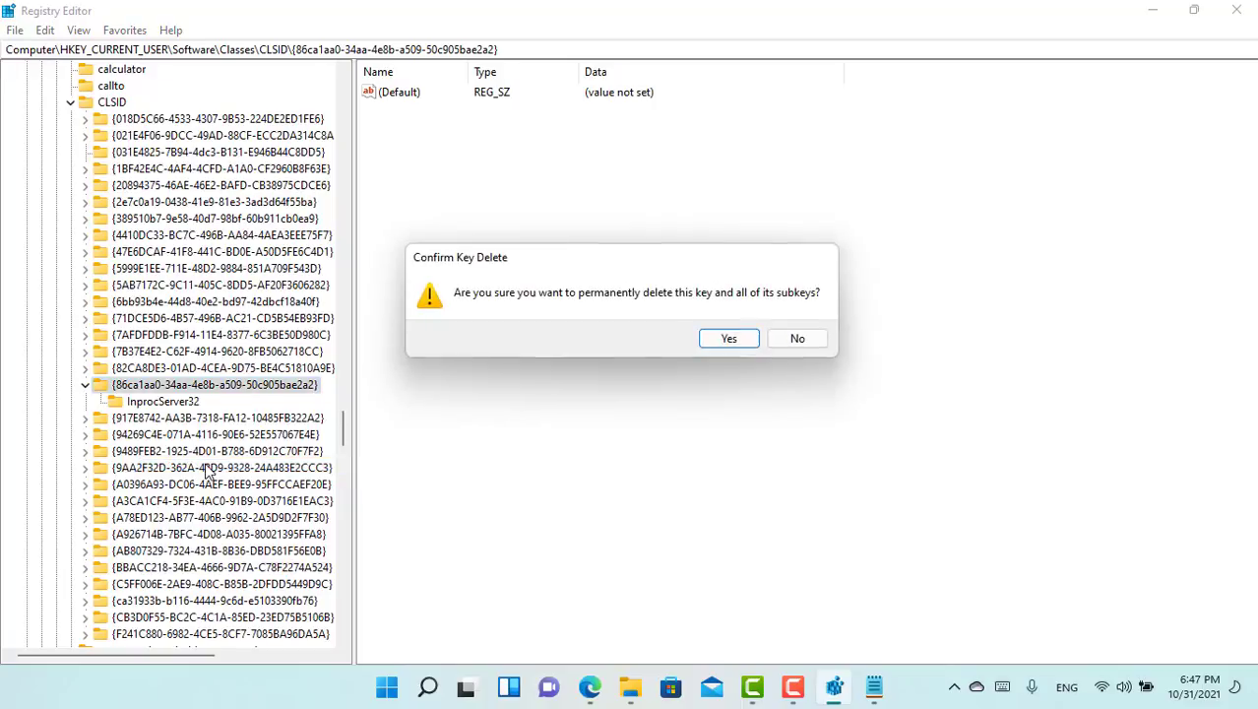
click(716, 340)
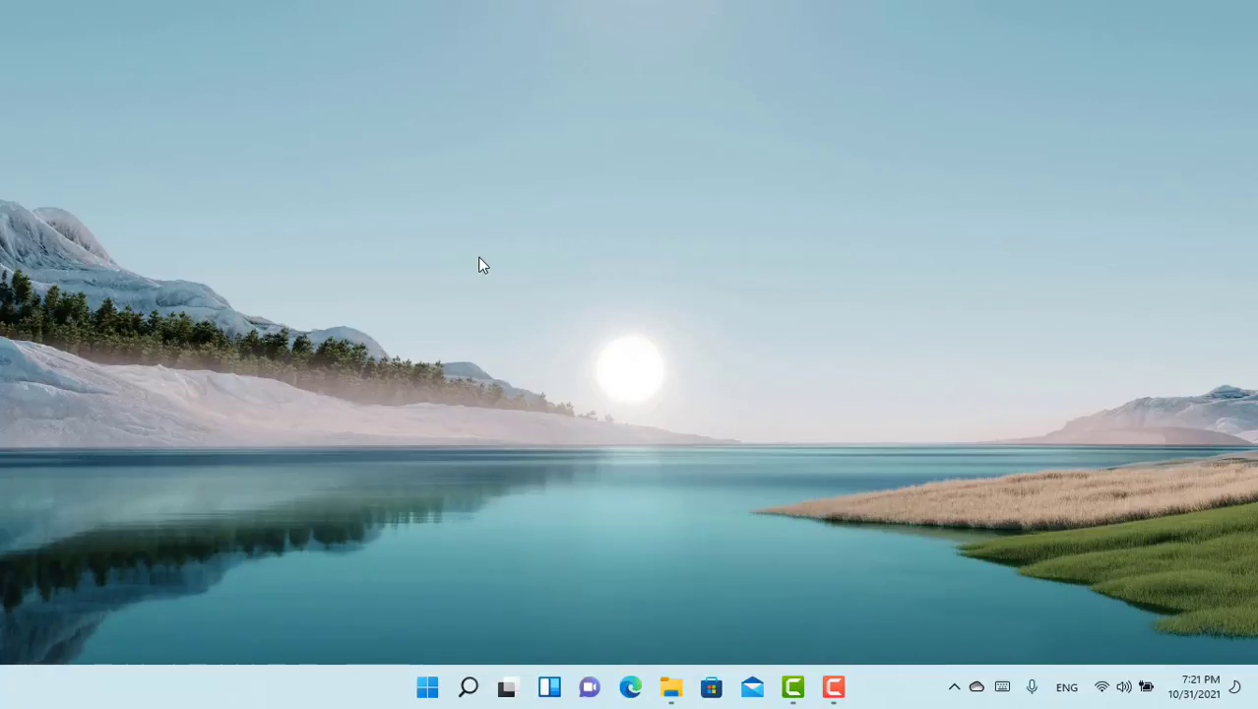
Check the desktop's context menu and its expanded set of options, and dismiss it
right_click(440, 284)
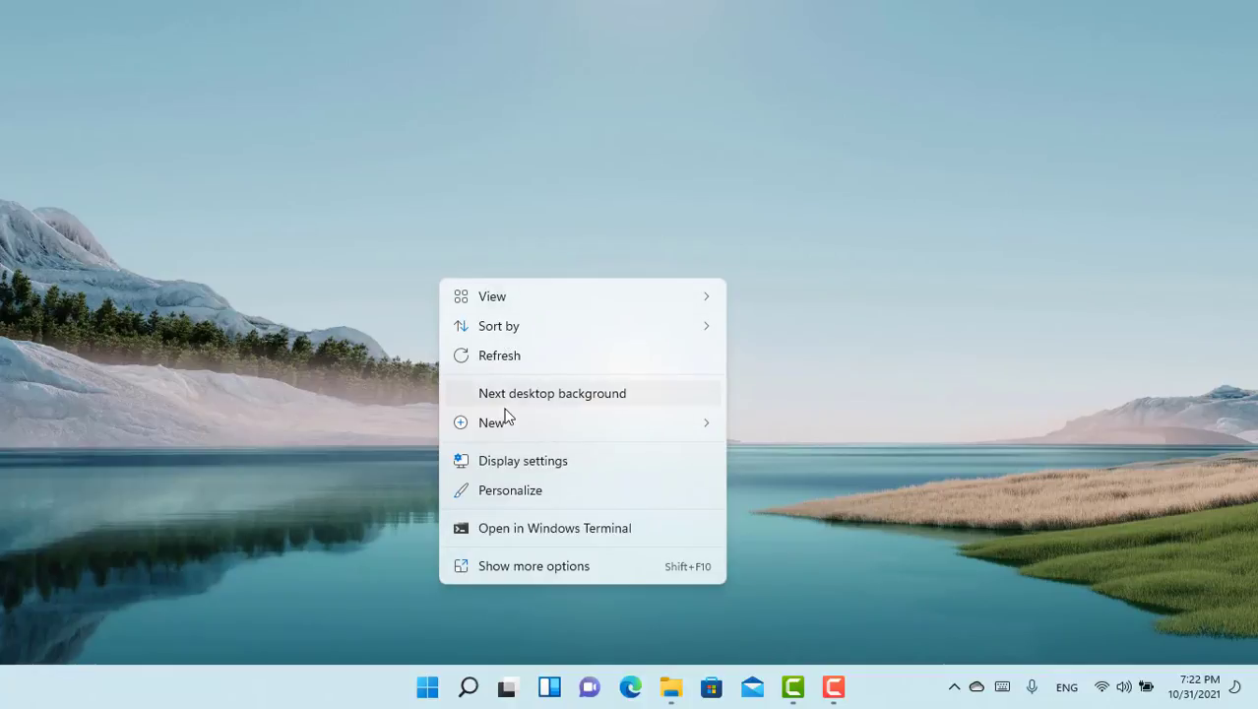
mouse_move(505, 425)
click(555, 568)
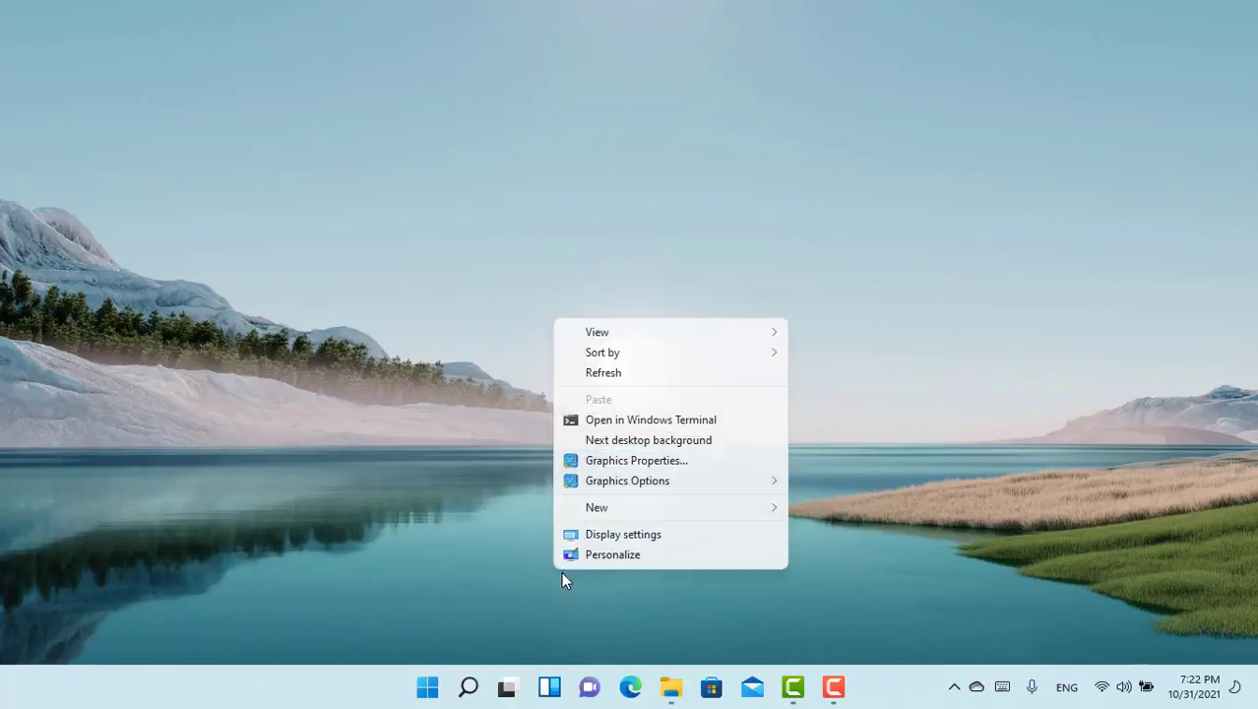
click(559, 233)
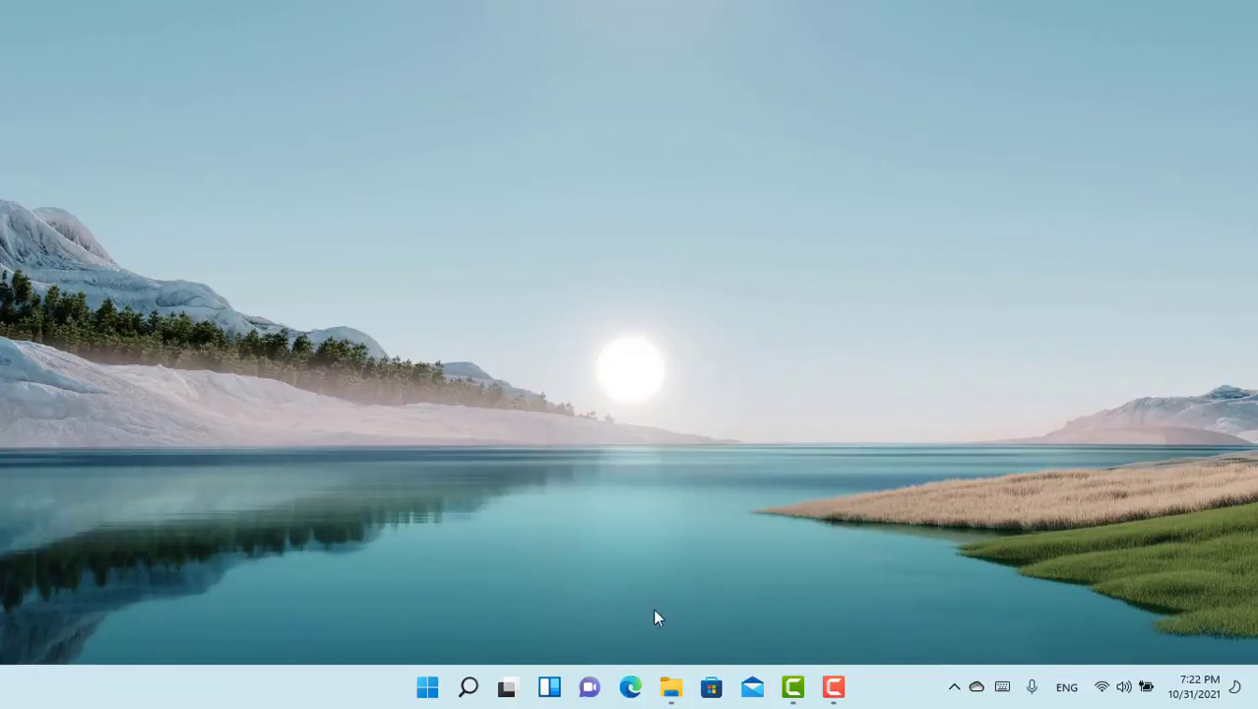
Check the context menu of the light wallpaper file in New folder and close the folder window
click(670, 686)
right_click(492, 230)
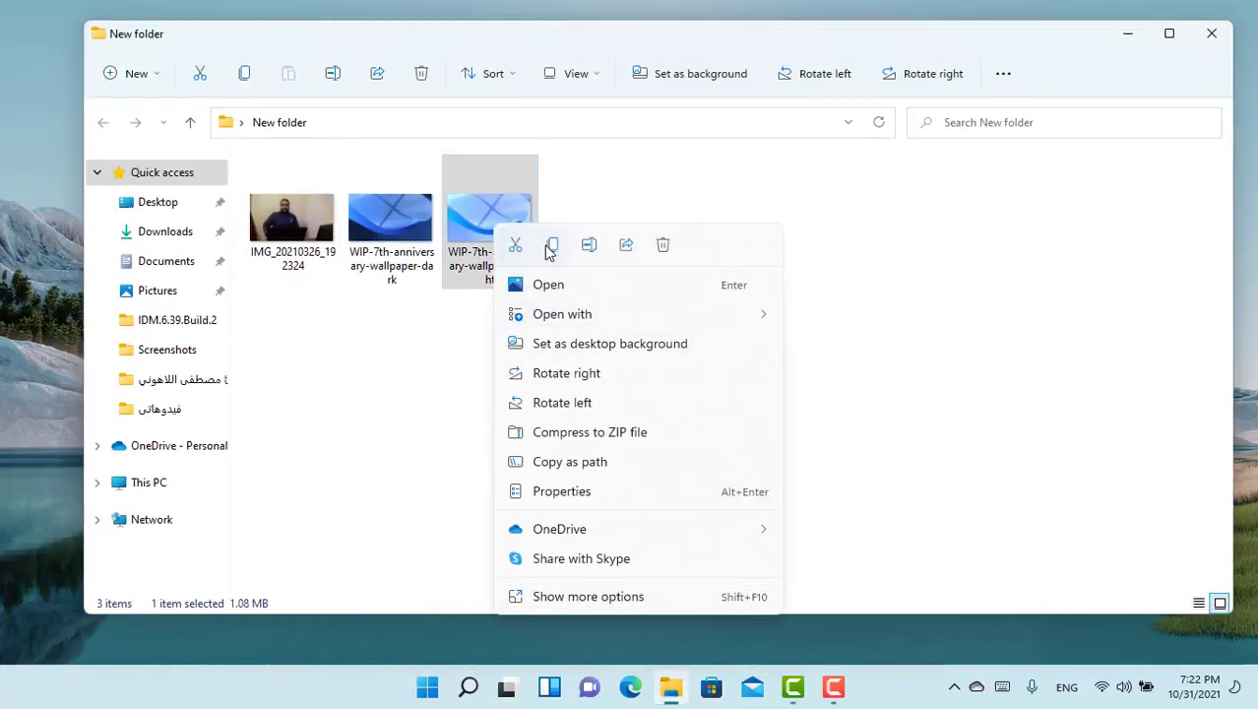
click(764, 185)
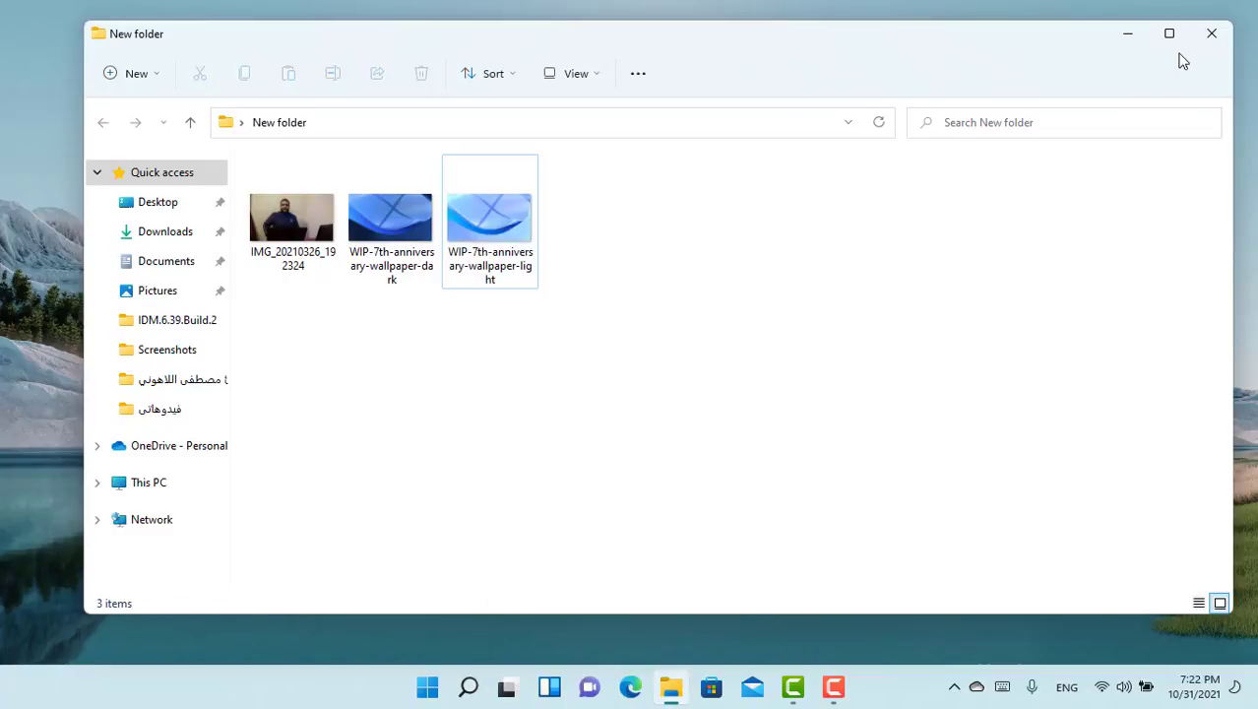
click(1212, 34)
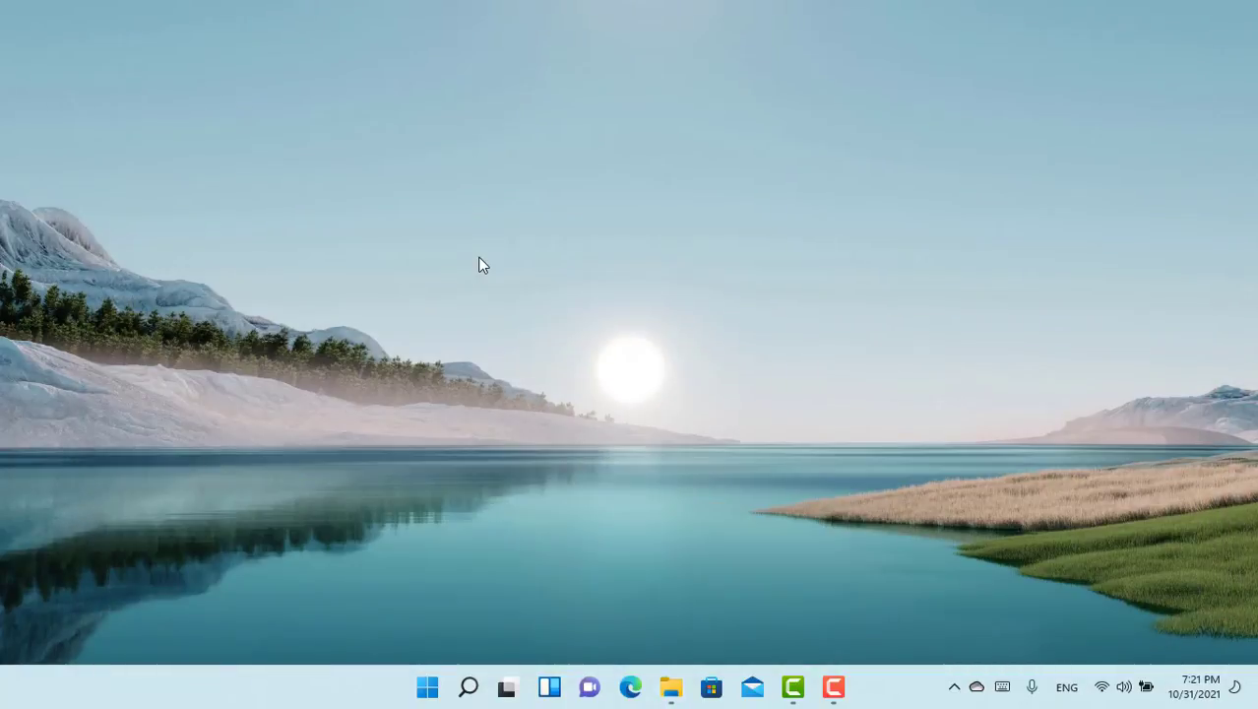